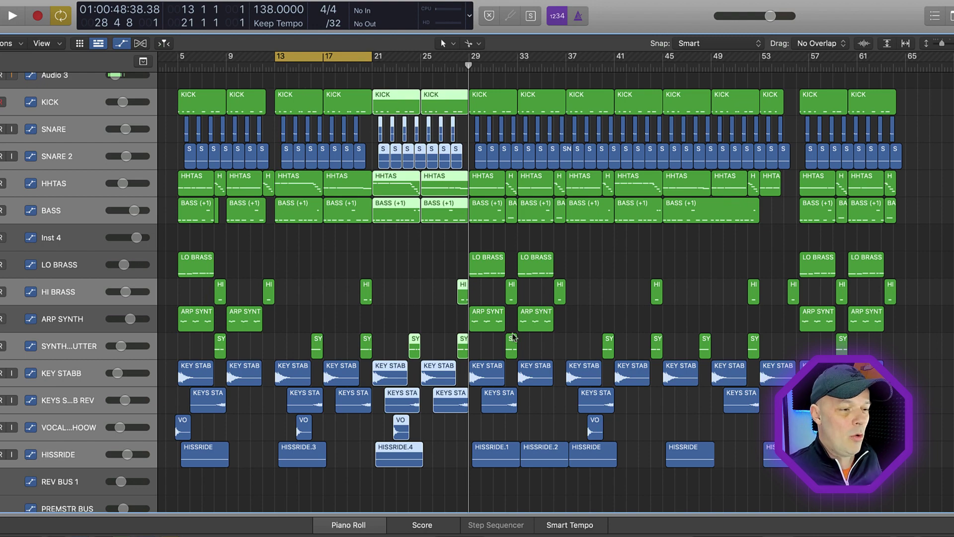
# Select the regions from the lower tracks between bars 21 and 29, then clear the selection
pyautogui.scroll(-4, 461, 459)
pyautogui.hscroll(-1, 438, 427)
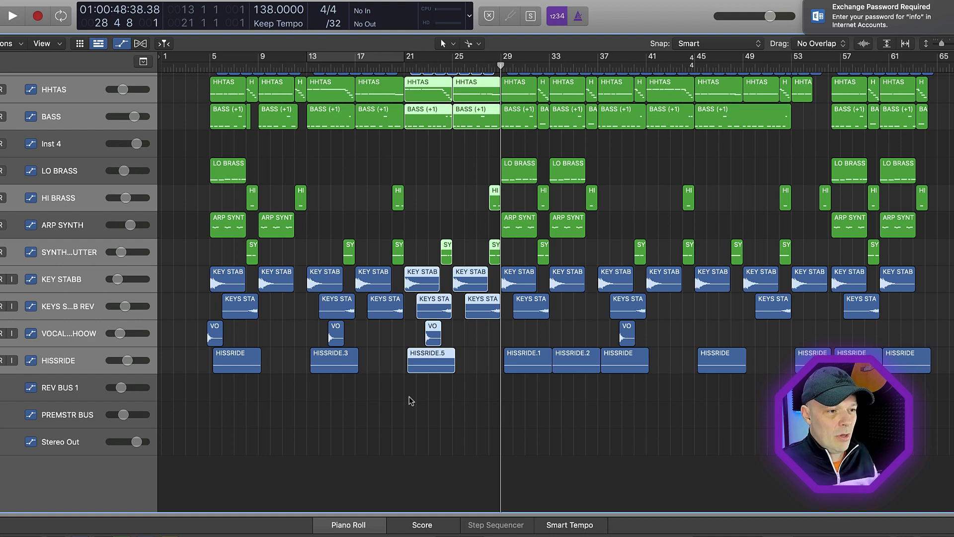
pyautogui.click(79, 389)
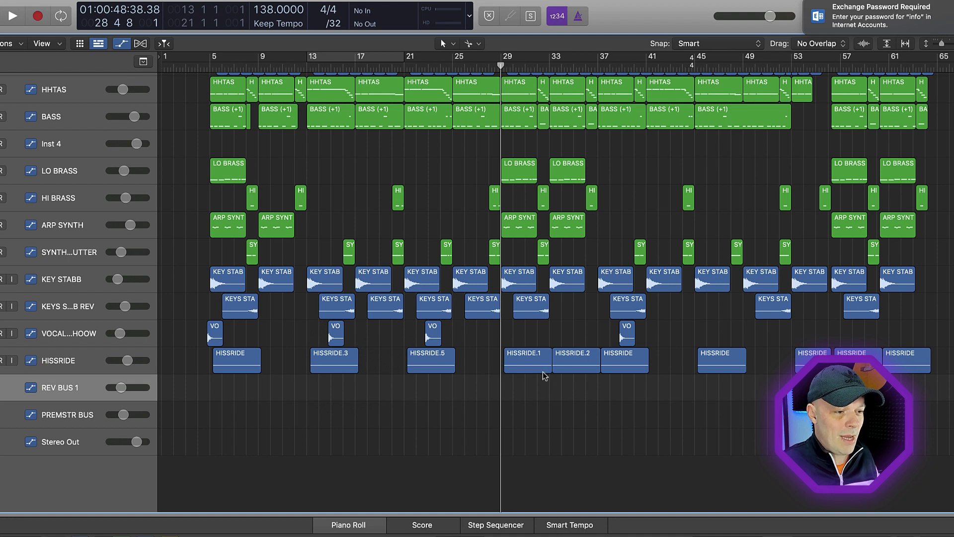
pyautogui.moveTo(532, 381); pyautogui.dragTo(584, 336)
pyautogui.click(407, 391)
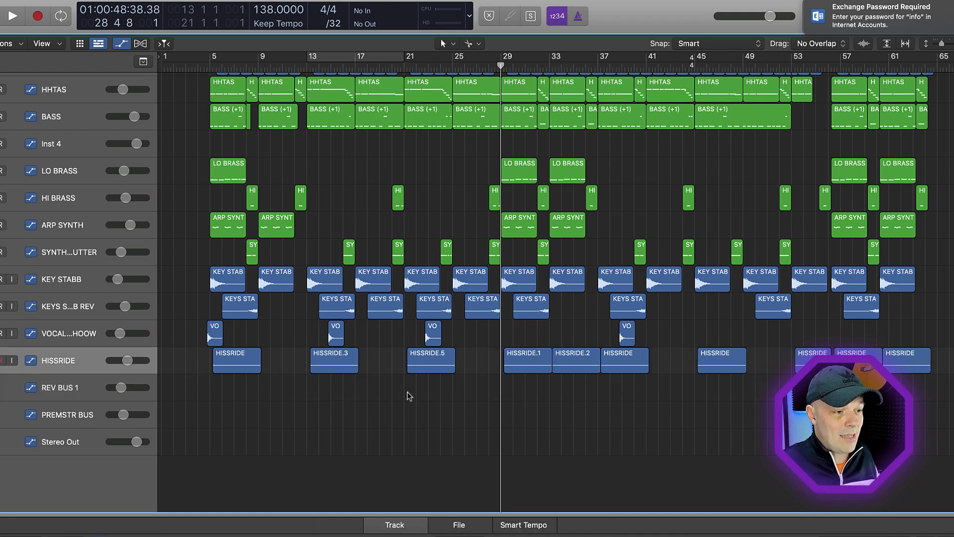
pyautogui.moveTo(409, 396); pyautogui.dragTo(495, 186)
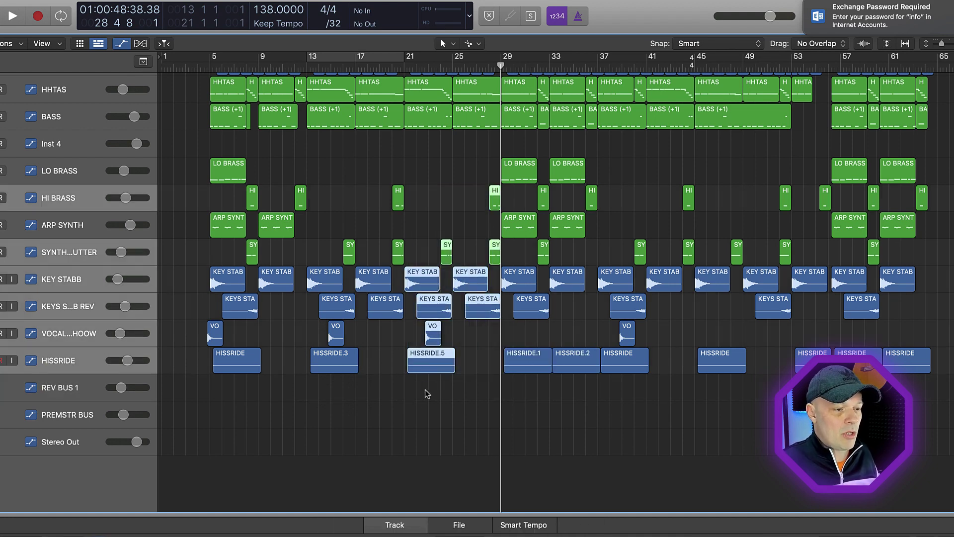
pyautogui.click(52, 390)
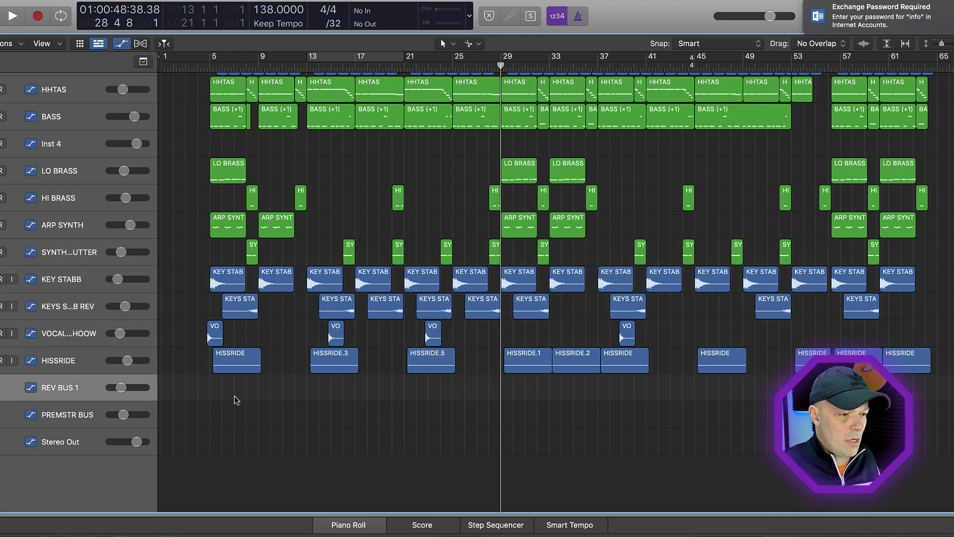
# Show the global tracks above the track list, keeping the Arrangement track displayed
pyautogui.scroll(4, 240, 398)
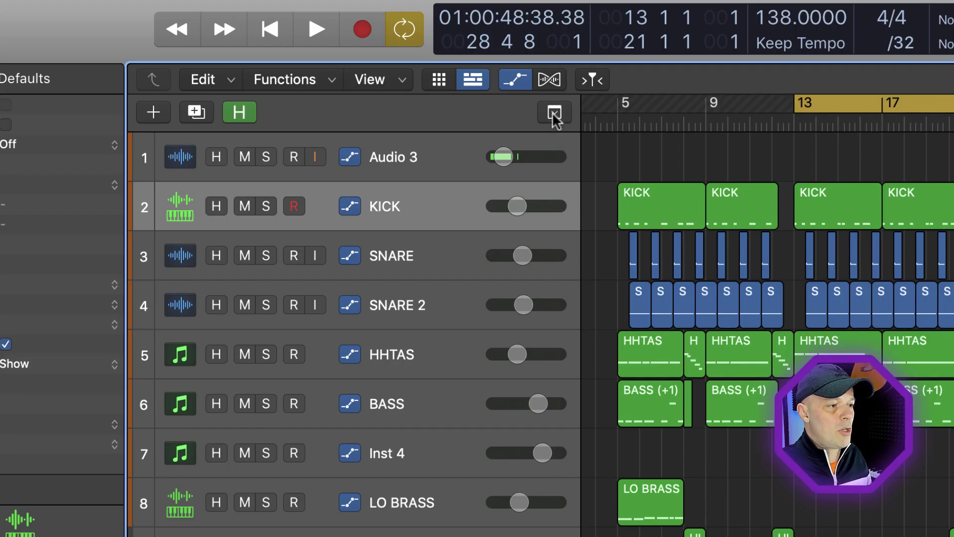
pyautogui.click(554, 113)
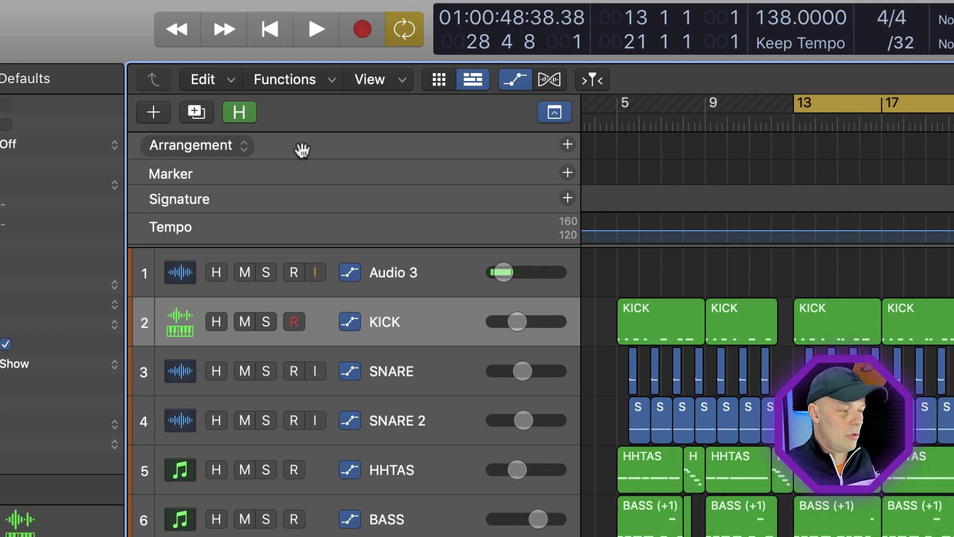
pyautogui.rightClick(302, 150)
pyautogui.click(330, 157)
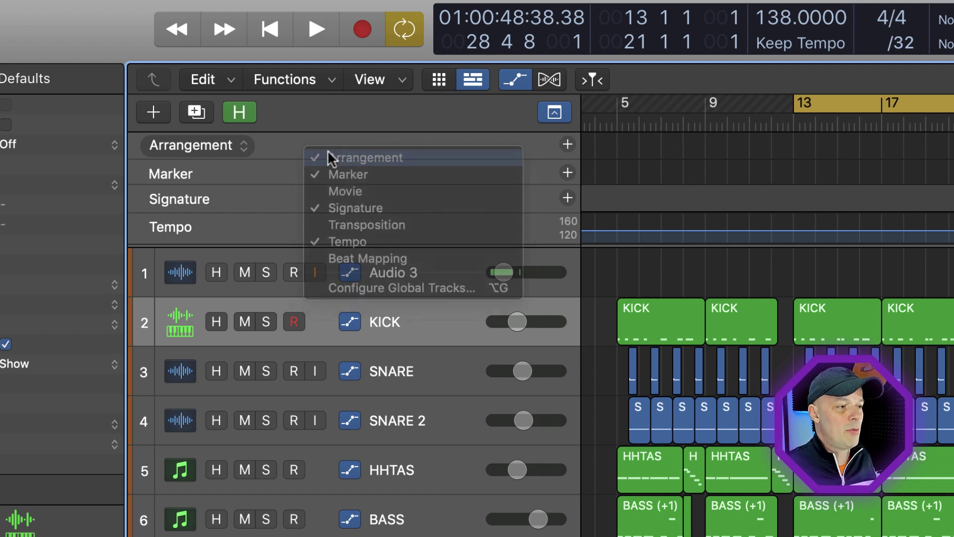
pyautogui.rightClick(301, 143)
pyautogui.click(343, 150)
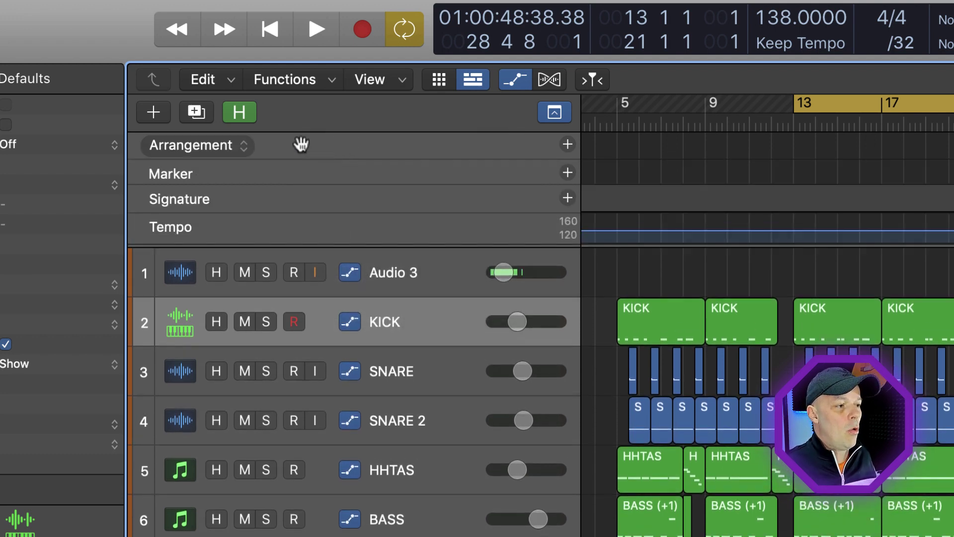
# Hide the Marker, Signature and Tempo global tracks and make the remaining Arrangement track taller
pyautogui.rightClick(302, 144)
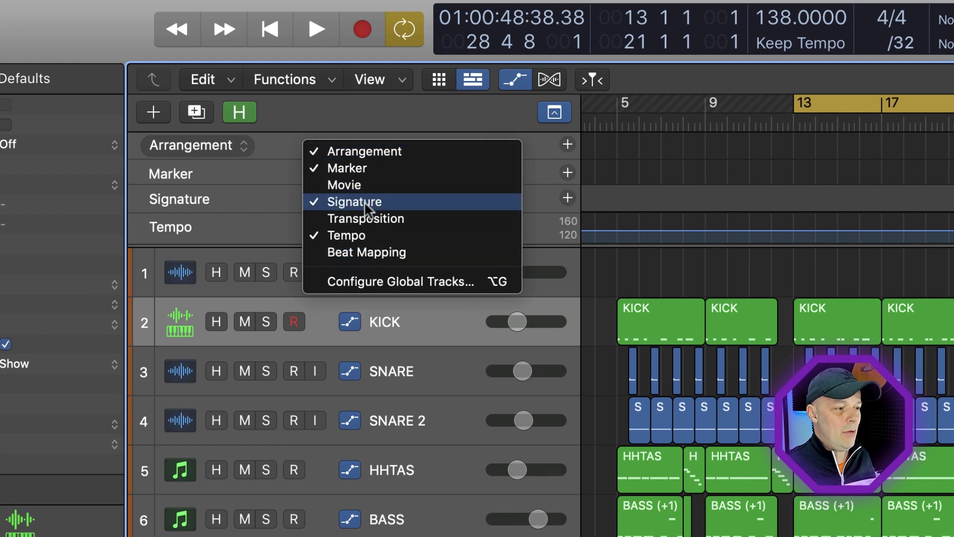
pyautogui.click(347, 172)
pyautogui.rightClick(328, 149)
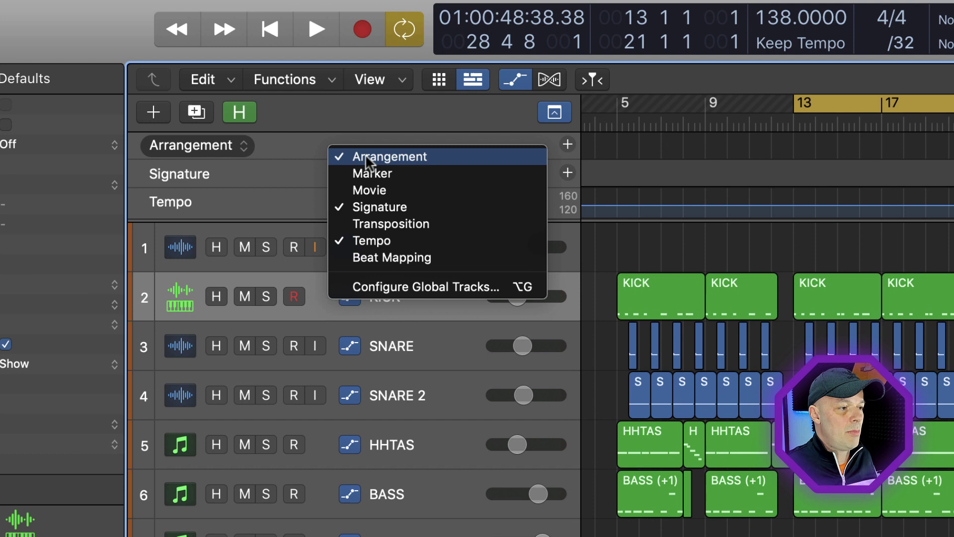
pyautogui.click(383, 207)
pyautogui.rightClick(326, 145)
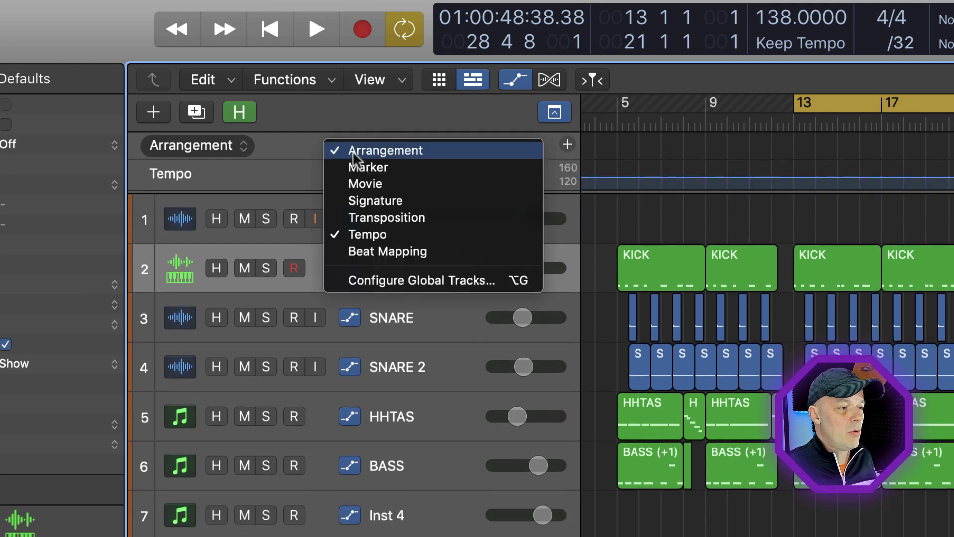
pyautogui.click(393, 243)
pyautogui.moveTo(389, 161); pyautogui.dragTo(391, 295)
# Add an arrangement marker from bar 1, shorten it to four bars, and name it Silence
pyautogui.hscroll(-3, 892, 305)
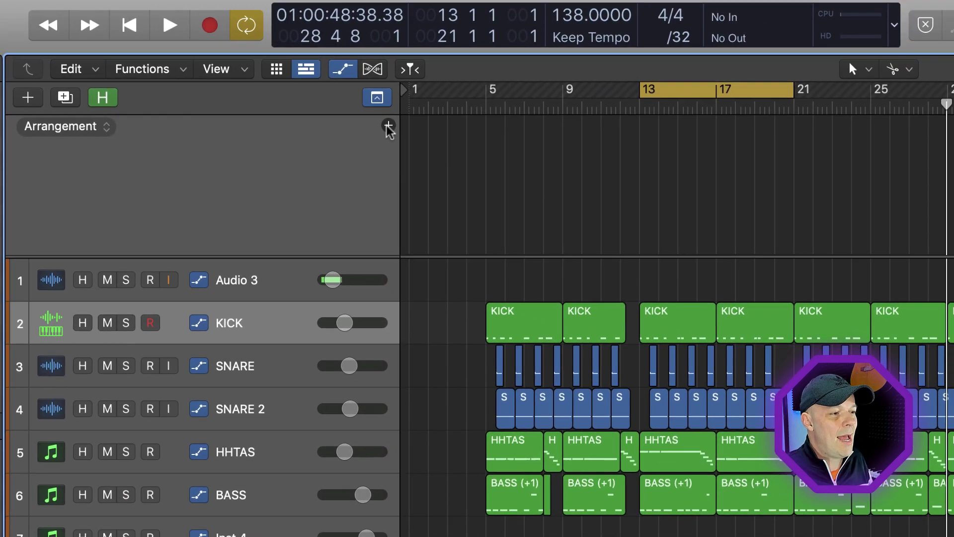
pyautogui.click(568, 145)
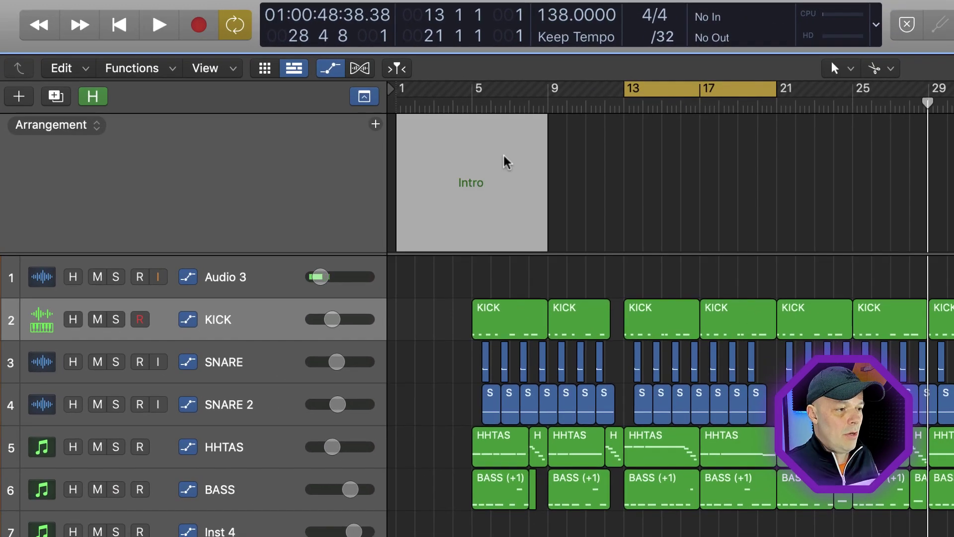
pyautogui.moveTo(538, 182); pyautogui.dragTo(472, 183)
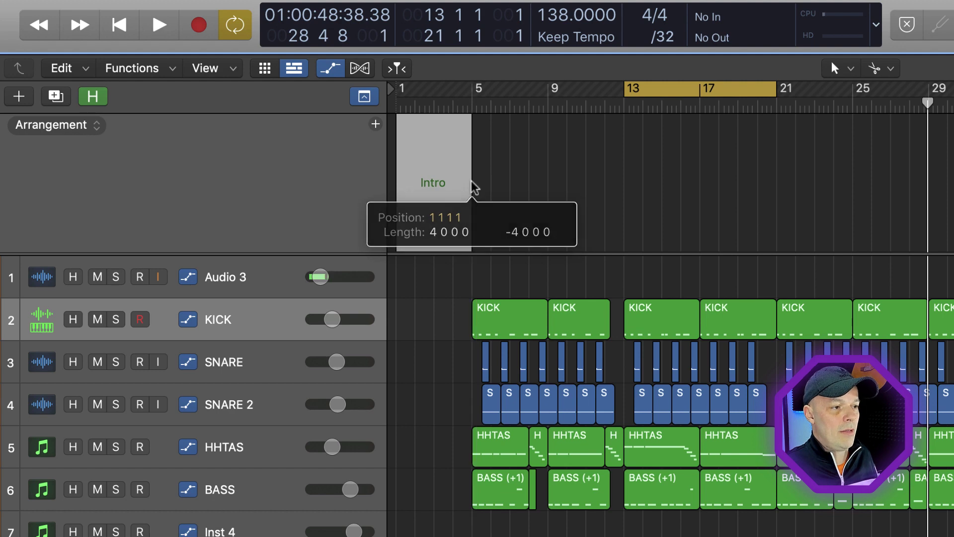
pyautogui.click(430, 188)
pyautogui.click(441, 271)
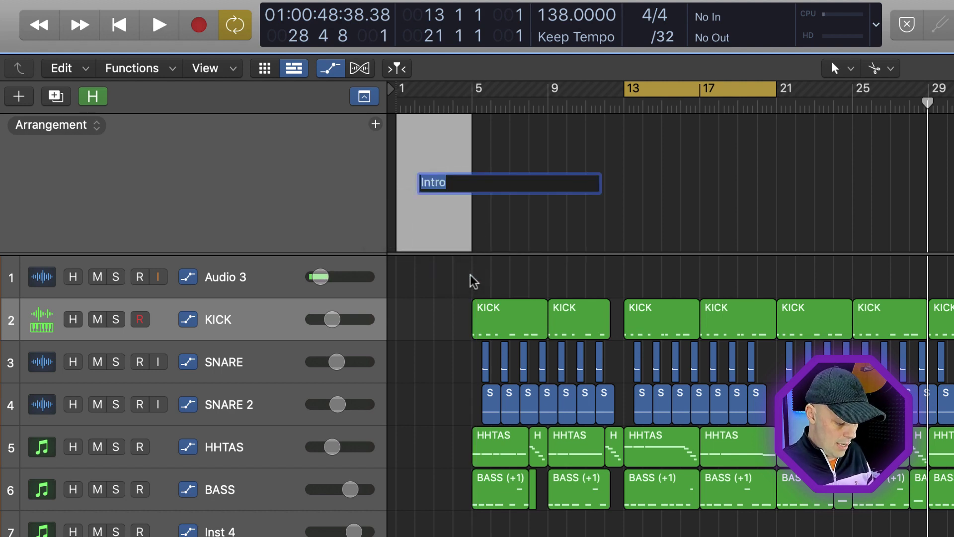
pyautogui.write('Silence')
pyautogui.press('Return')
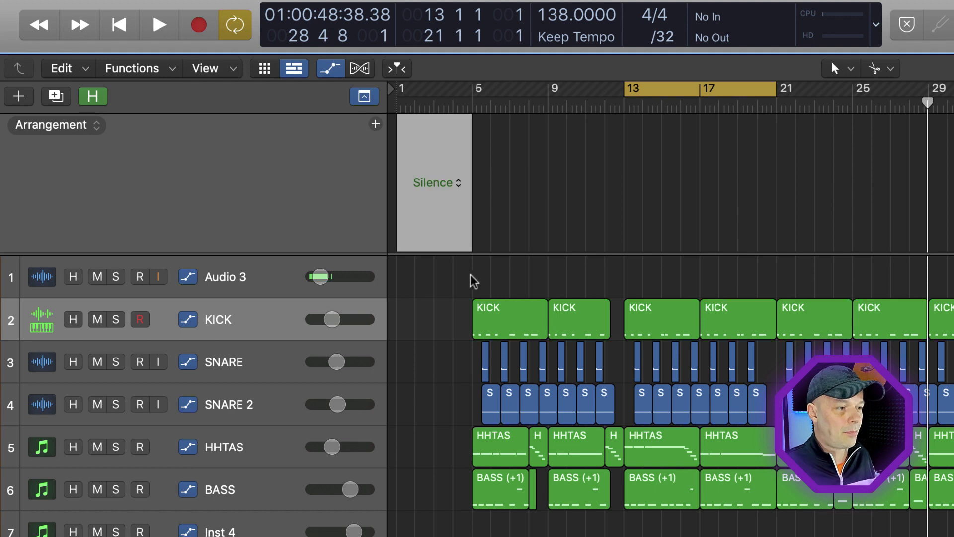
# Add an eight-bar Chorus marker at bar 5 and an eight-bar Verse marker at bar 13
pyautogui.click(375, 123)
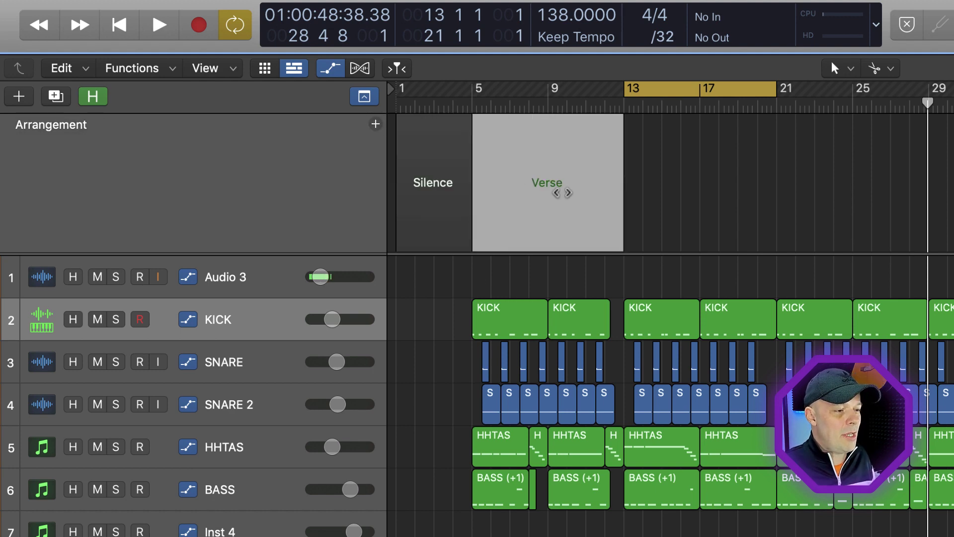
pyautogui.click(555, 184)
pyautogui.click(603, 217)
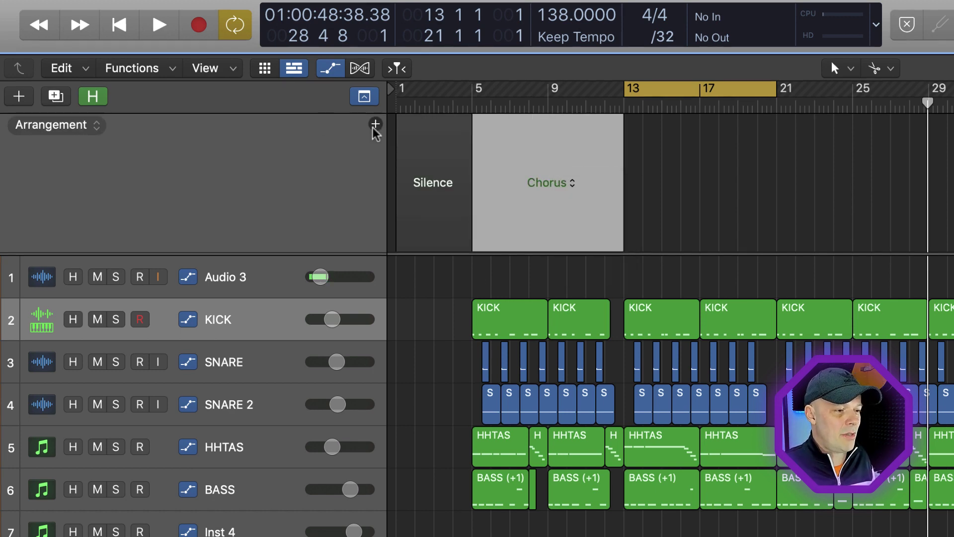
pyautogui.click(376, 124)
pyautogui.click(712, 184)
pyautogui.click(761, 204)
# Add eight-bar markers for a Chorus at bar 21 and for Verses at bars 29 and 37
pyautogui.click(375, 124)
pyautogui.click(375, 123)
pyautogui.click(831, 173)
pyautogui.click(865, 188)
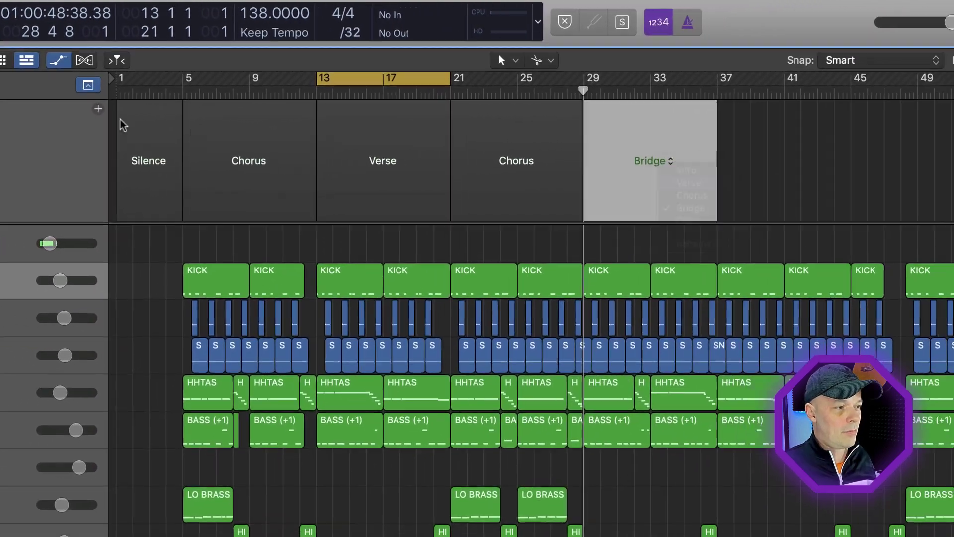
pyautogui.click(235, 116)
pyautogui.click(688, 154)
pyautogui.click(730, 168)
# Add an arrangement marker at bar 45, shorten it to about three bars, and rename it Pre CH
pyautogui.click(235, 116)
pyautogui.moveTo(857, 174); pyautogui.dragTo(784, 176)
pyautogui.click(762, 153)
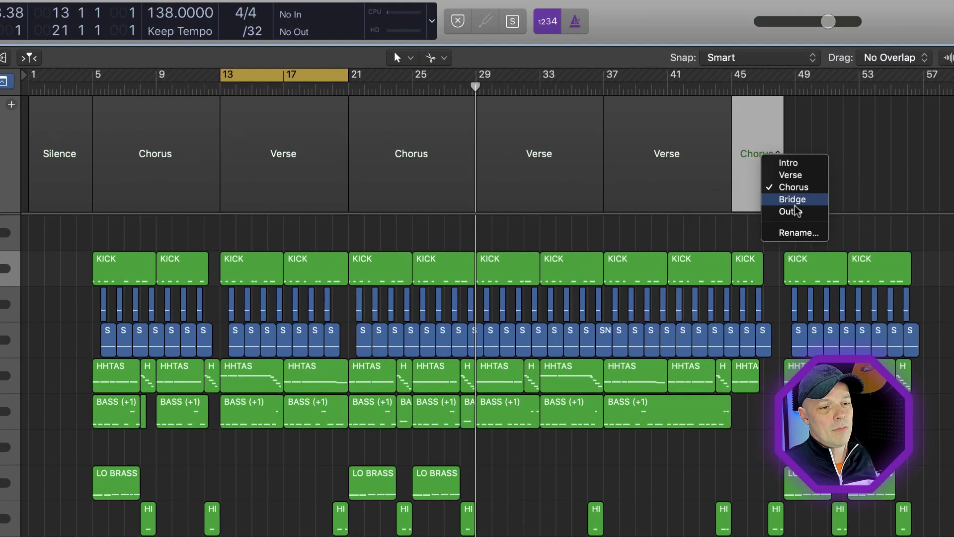
pyautogui.click(800, 232)
pyautogui.write('Pre CH')
pyautogui.press('Return')
# Add a final eight-bar Chorus marker directly after the Pre CH section
pyautogui.click(11, 104)
pyautogui.click(862, 150)
pyautogui.click(894, 181)
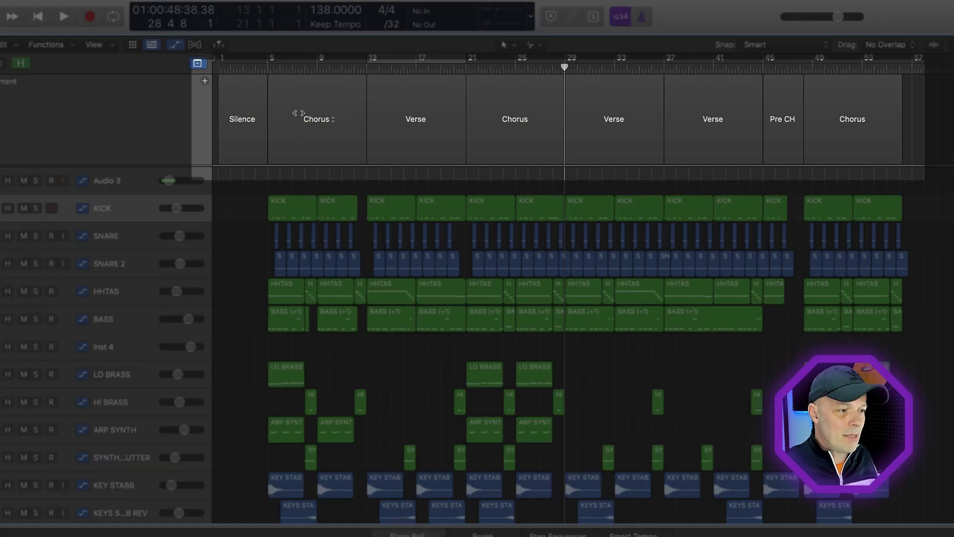
# Copy the Pre CH section to bar 21, between the first Verse and the second Chorus
pyautogui.scroll(-5, 317, 405)
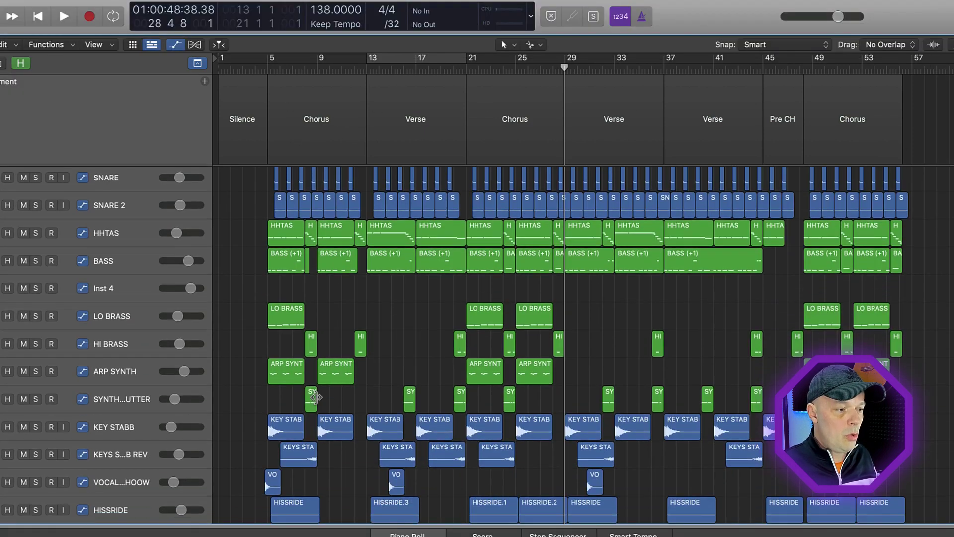
pyautogui.scroll(4, 311, 369)
pyautogui.scroll(2, 310, 367)
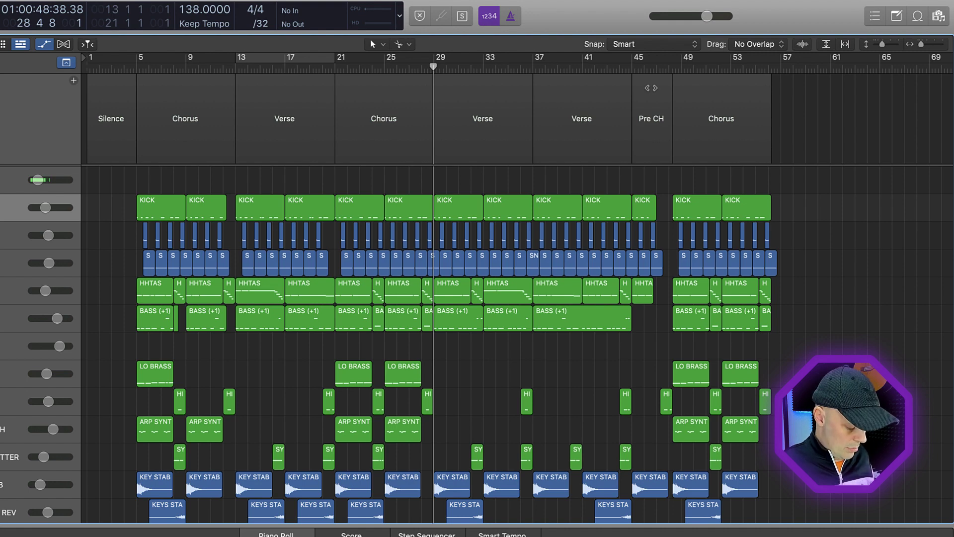
pyautogui.moveTo(651, 88); pyautogui.dragTo(332, 94)
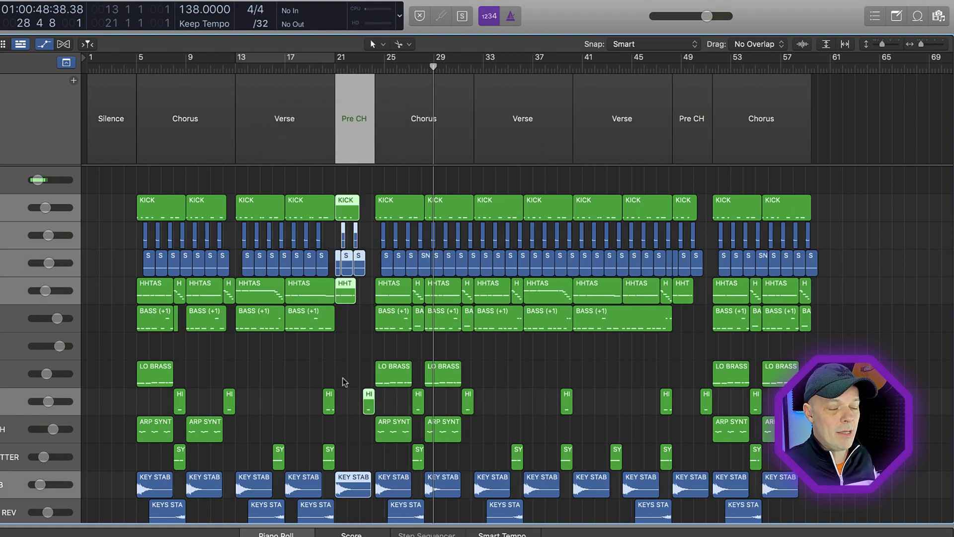
# Delete the regions in the copied Pre CH section at bar 21, and remove its empty marker
pyautogui.scroll(-8, 344, 382)
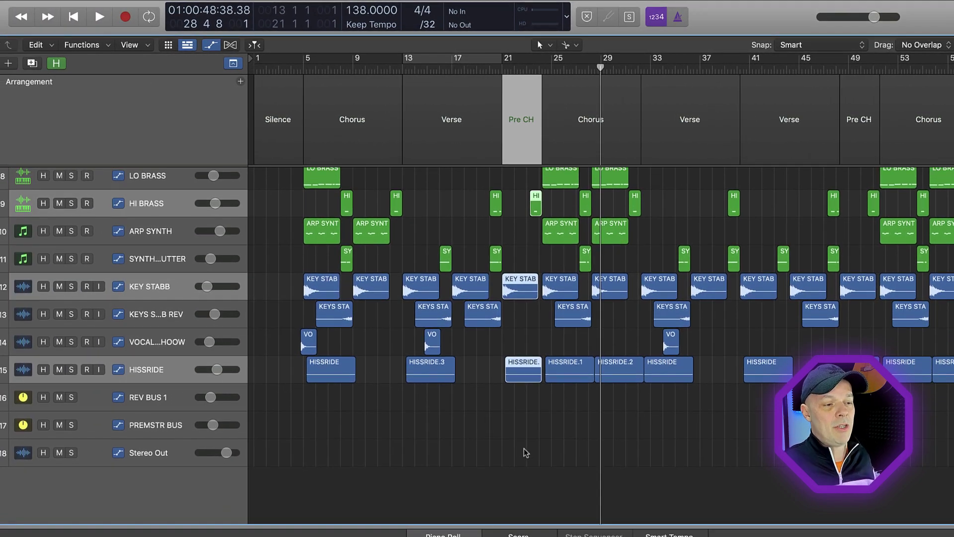
pyautogui.scroll(8, 523, 452)
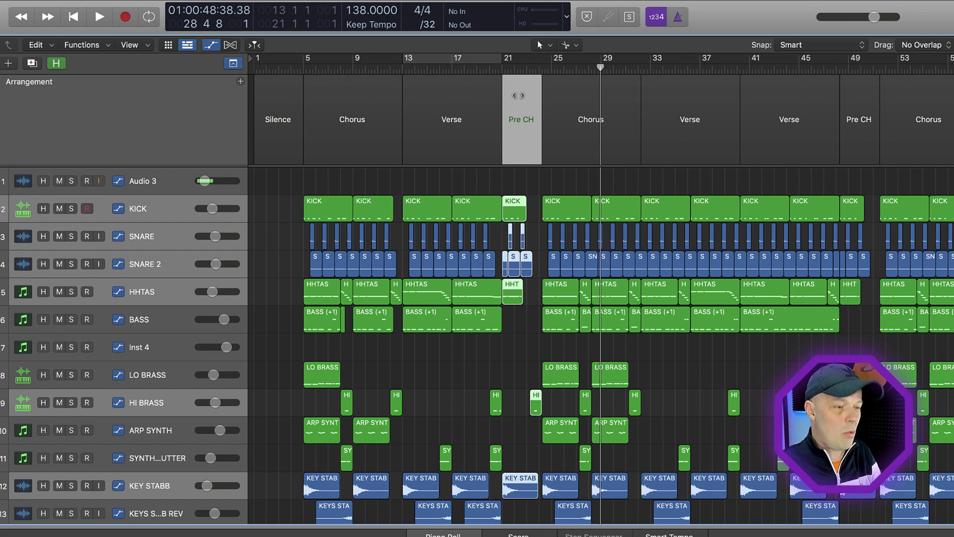
pyautogui.press('Delete')
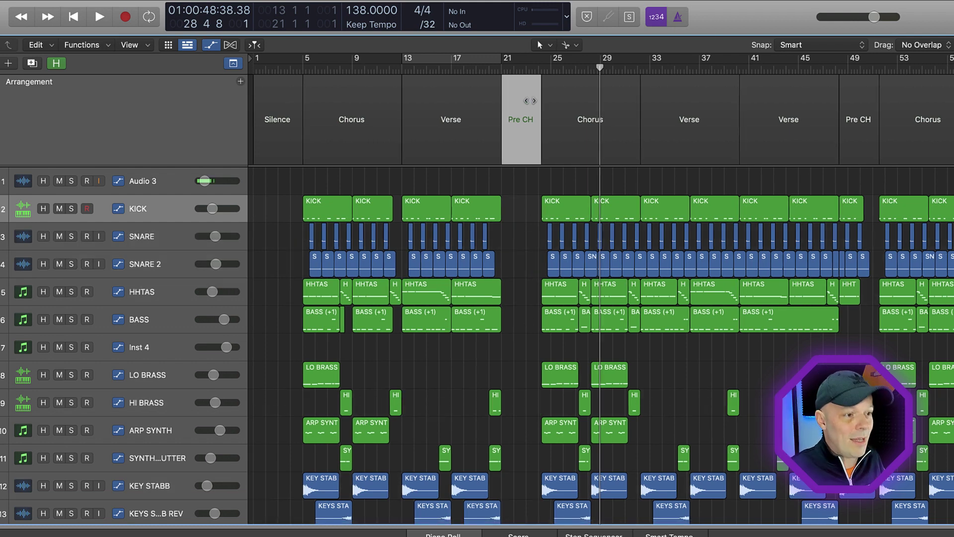
pyautogui.press('Delete')
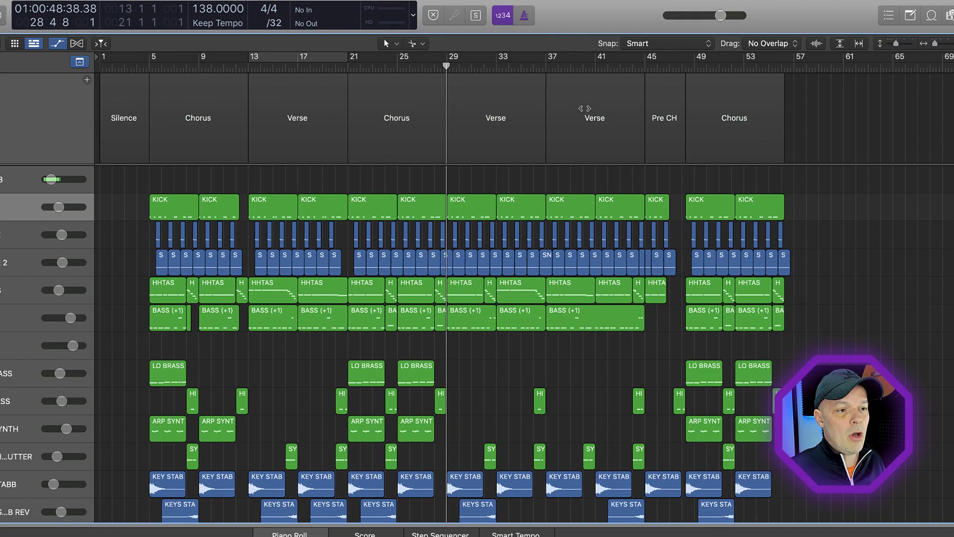
# Delete all regions in the Verse section at bar 37 while keeping its marker
pyautogui.click(585, 109)
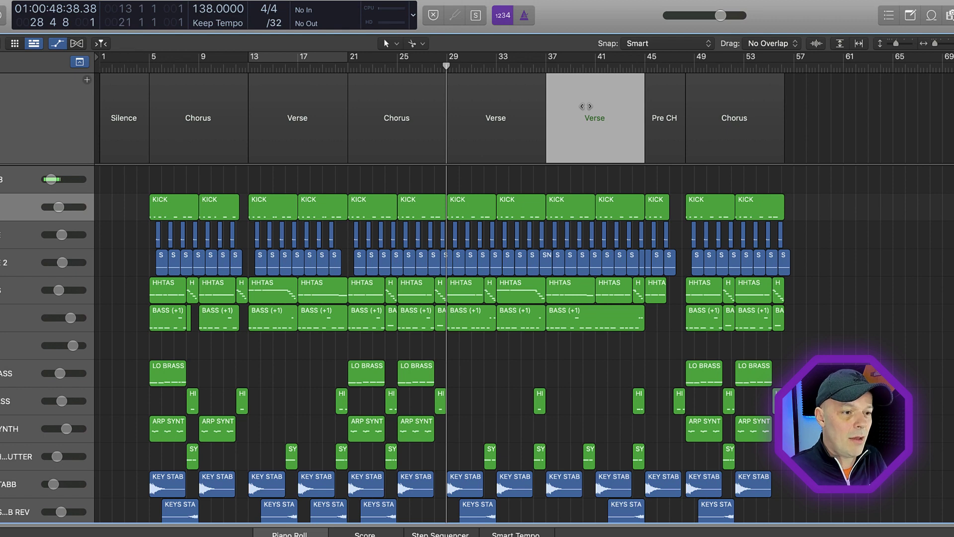
pyautogui.press('Delete')
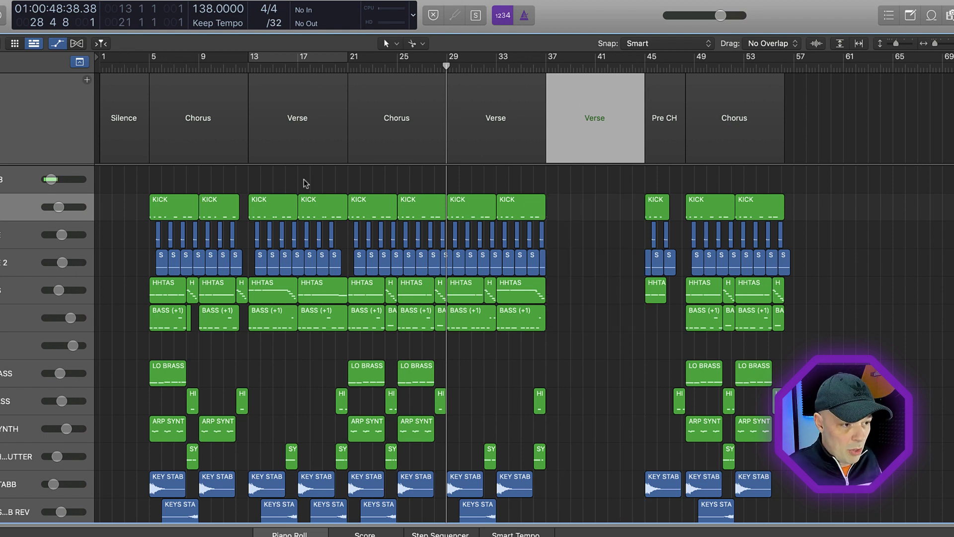
# Try copying the first Verse's kick and snare regions into the empty section at bar 37, and undo it
pyautogui.moveTo(263, 185)
pyautogui.mouseDown()
pyautogui.moveTo(323, 237)
pyautogui.moveTo(338, 267)
pyautogui.mouseUp()
pyautogui.moveTo(267, 208); pyautogui.dragTo(565, 207)
pyautogui.press('super+z')
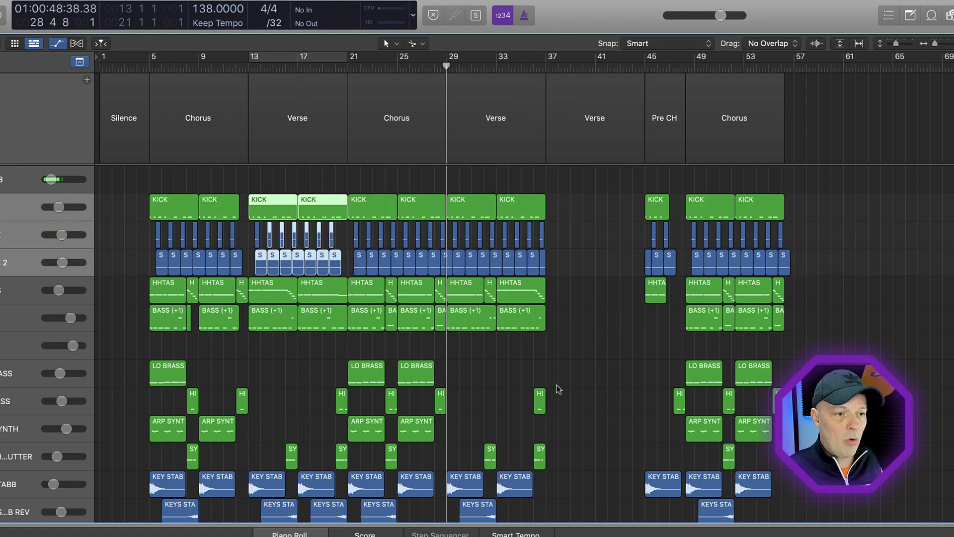
# Delete the emptied Verse section at bar 37 from the arrangement
pyautogui.click(582, 100)
pyautogui.press('Delete')
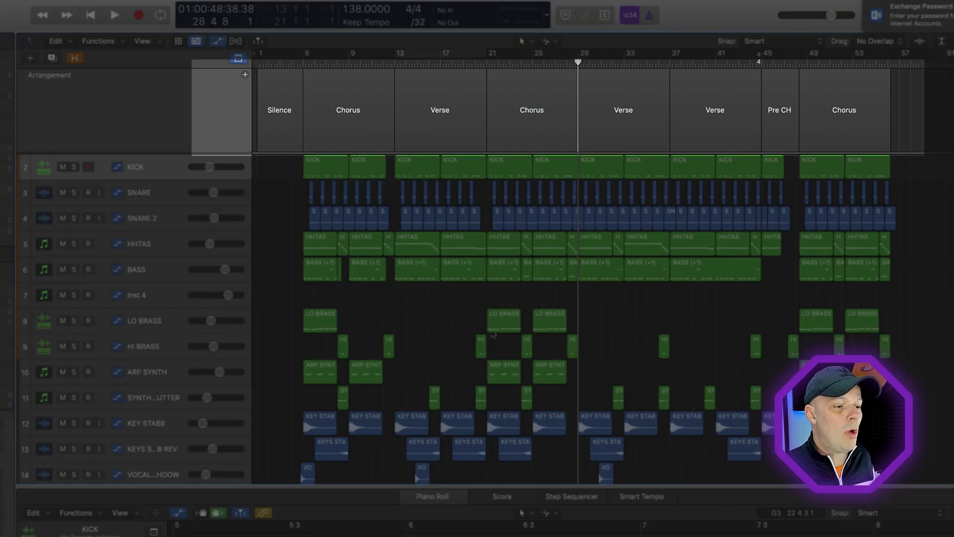
# Suspend the content connection of the arrangement markers so they no longer affect the regions below
pyautogui.scroll(-2, 493, 354)
pyautogui.scroll(5, 493, 355)
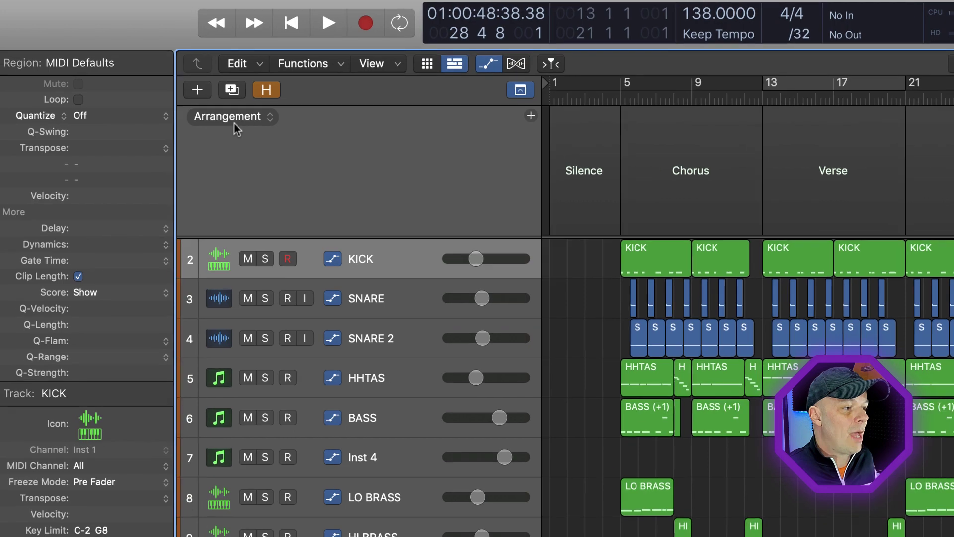
pyautogui.click(48, 76)
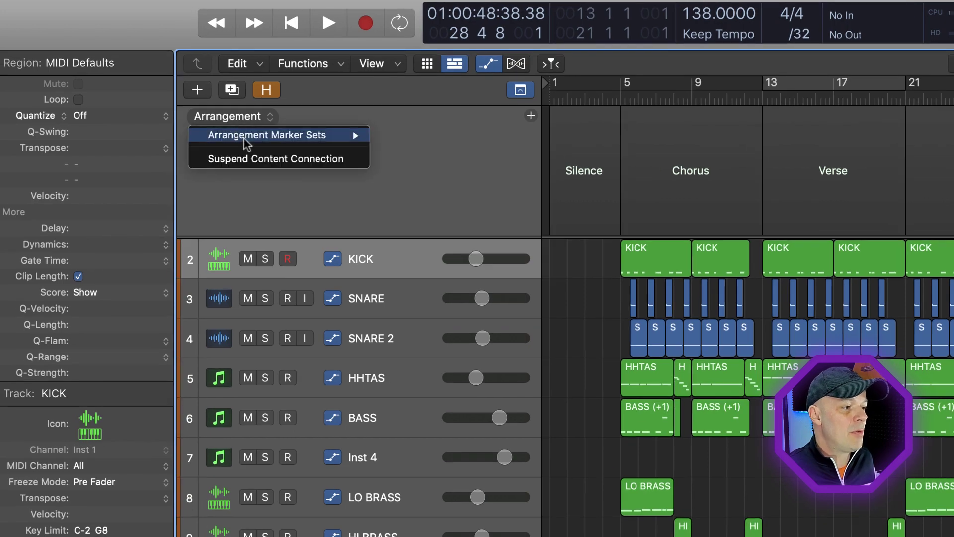
pyautogui.click(254, 162)
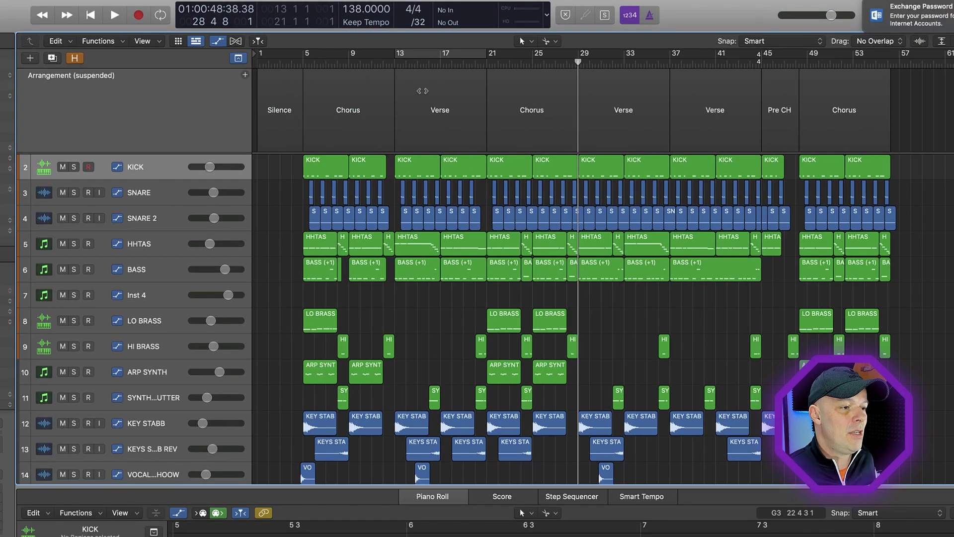
# Try moving the Verse arrangement marker at bar 13 later in the song independently of its regions
pyautogui.moveTo(440, 96)
pyautogui.mouseDown()
pyautogui.moveTo(618, 98)
pyautogui.moveTo(591, 96)
pyautogui.mouseUp()
pyautogui.moveTo(412, 308); pyautogui.dragTo(479, 167)
pyautogui.moveTo(363, 168); pyautogui.dragTo(887, 163)
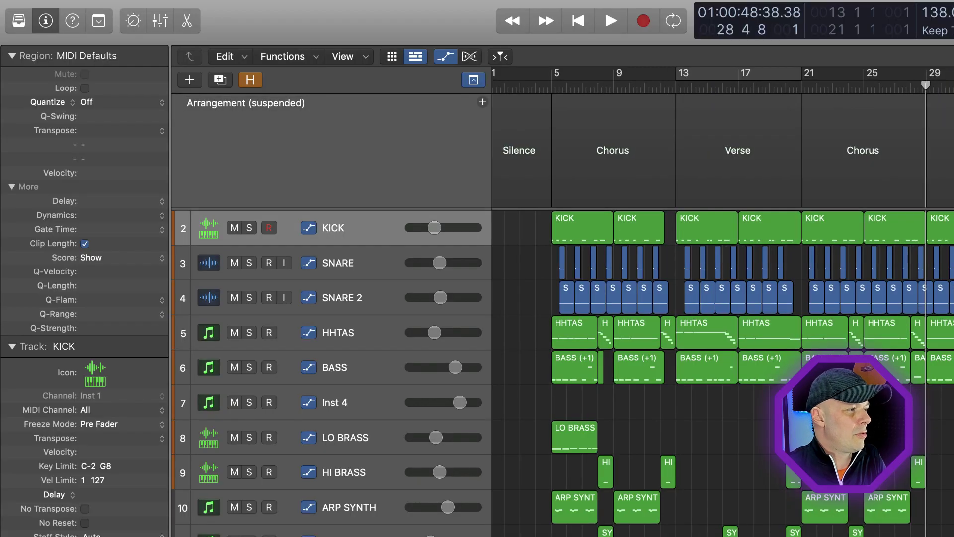
# Open the Logic project Truth MS 1 B.logicx from the Truth 2 folder for importing, and widen its track list
pyautogui.click(124, 0)
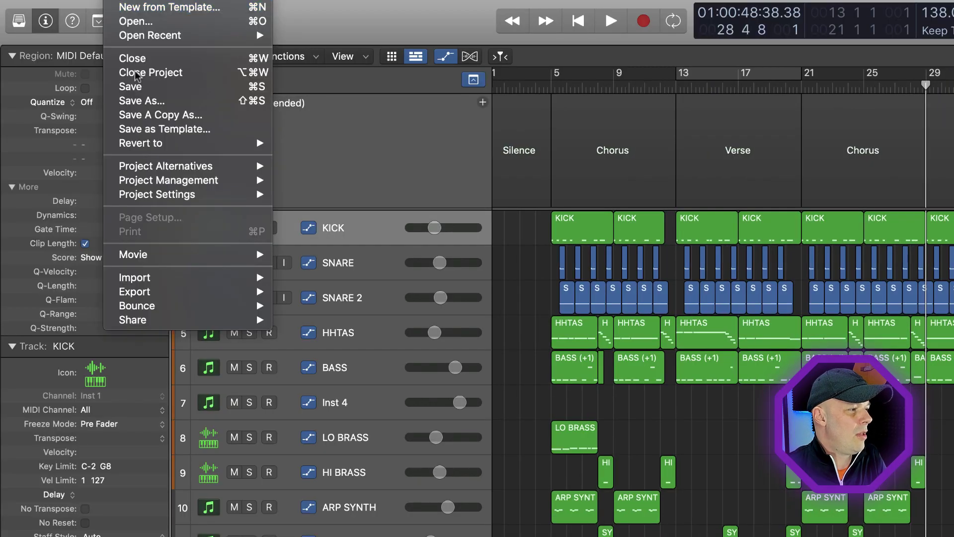
pyautogui.moveTo(160, 279)
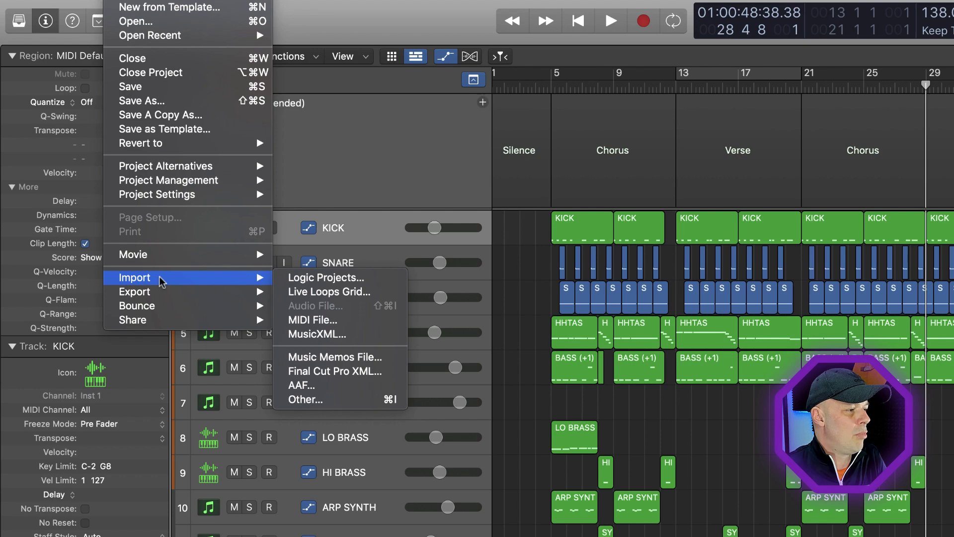
pyautogui.click(334, 276)
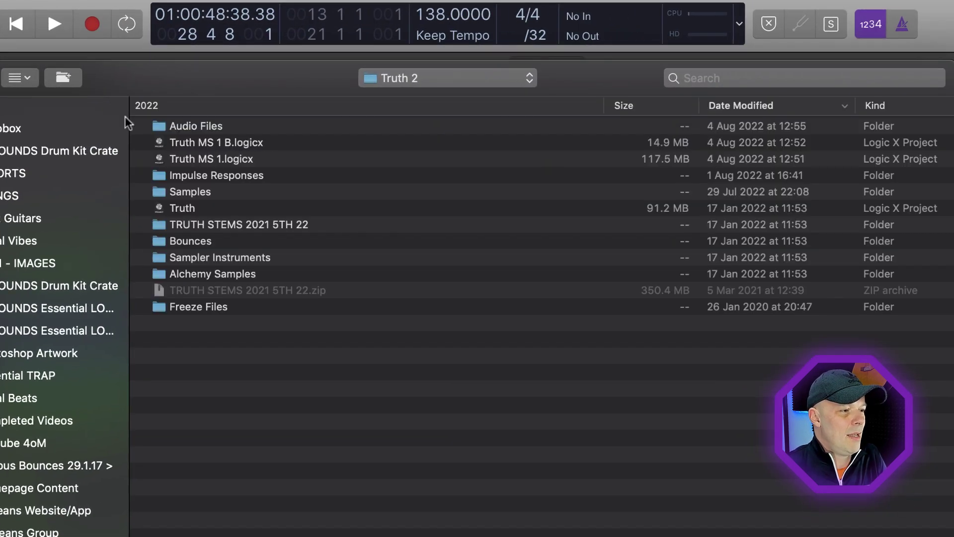
pyautogui.doubleClick(199, 142)
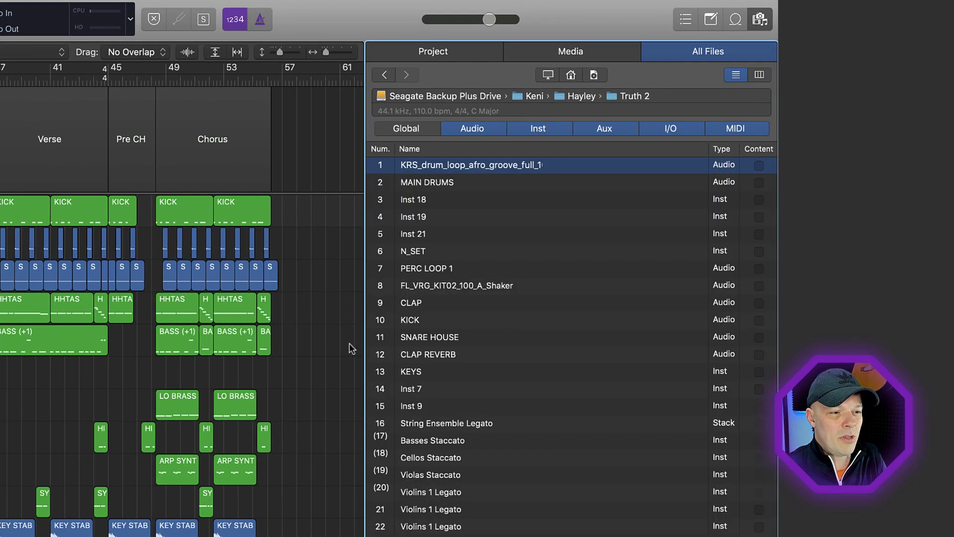
pyautogui.moveTo(364, 343); pyautogui.dragTo(92, 339)
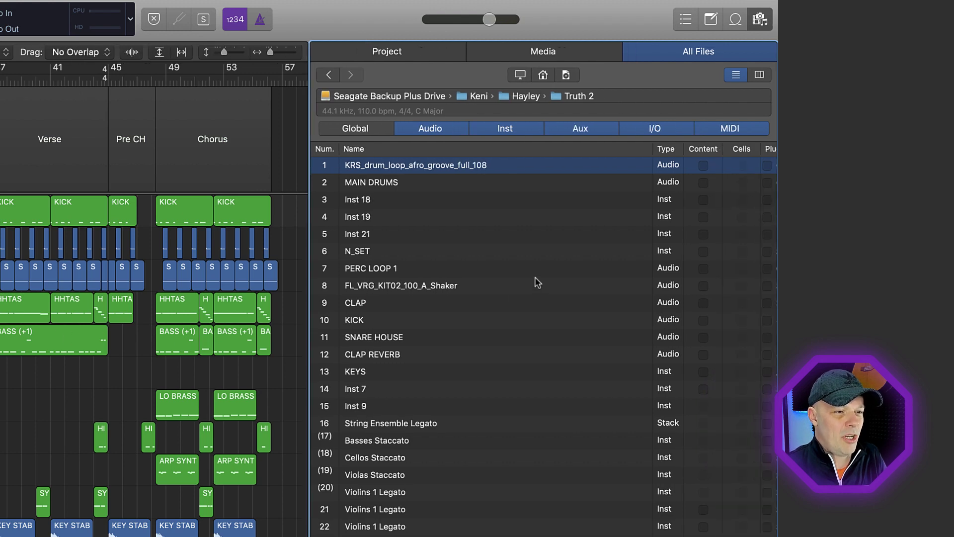
# Filter the importable tracks to instruments only by hiding the audio, MIDI, I/O and aux channels
pyautogui.click(431, 129)
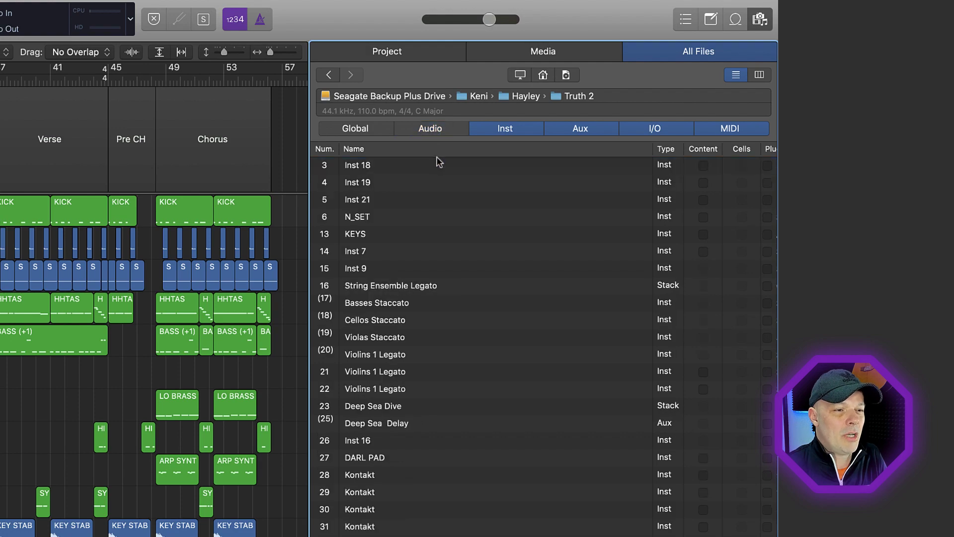
pyautogui.click(736, 130)
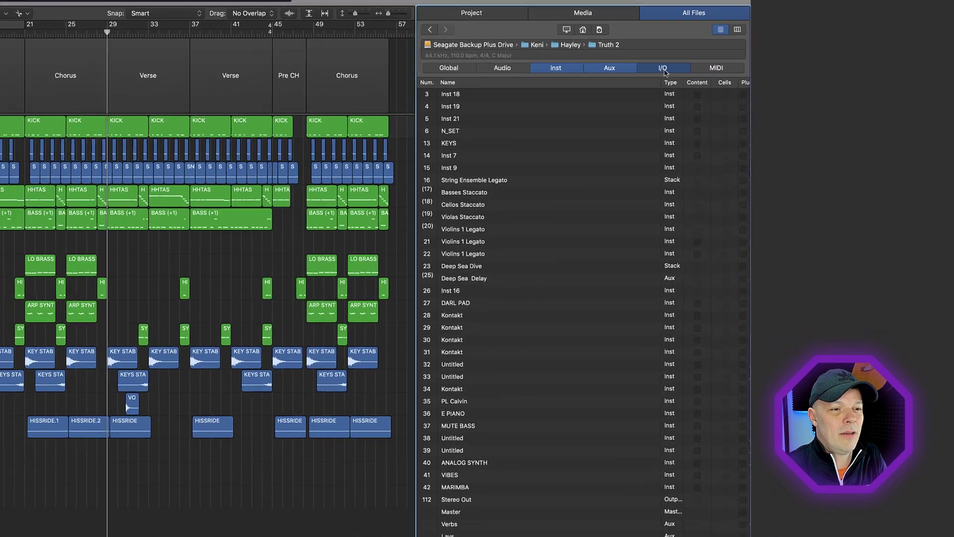
pyautogui.click(658, 130)
pyautogui.click(576, 131)
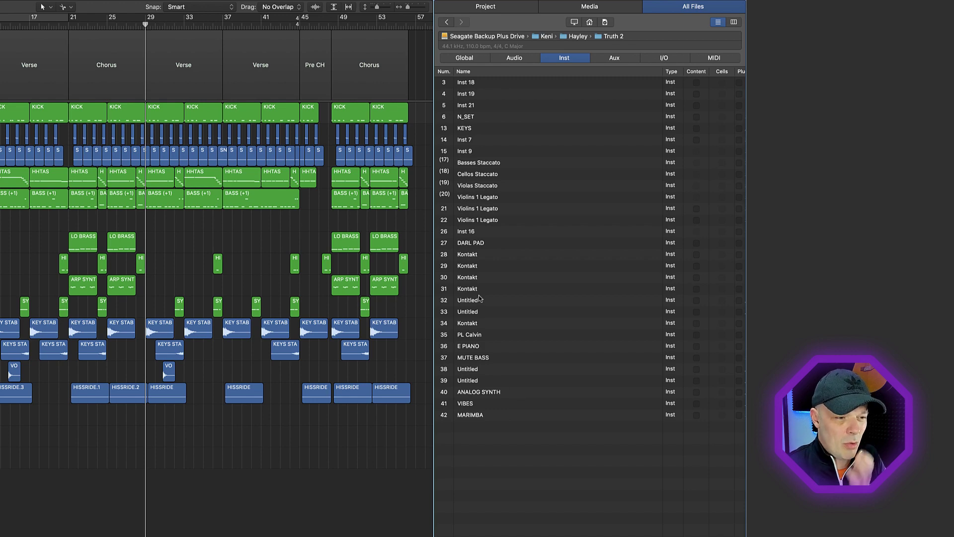
# Import the MUTE BASS track from the other project with its content, plug-ins and automation
pyautogui.click(488, 360)
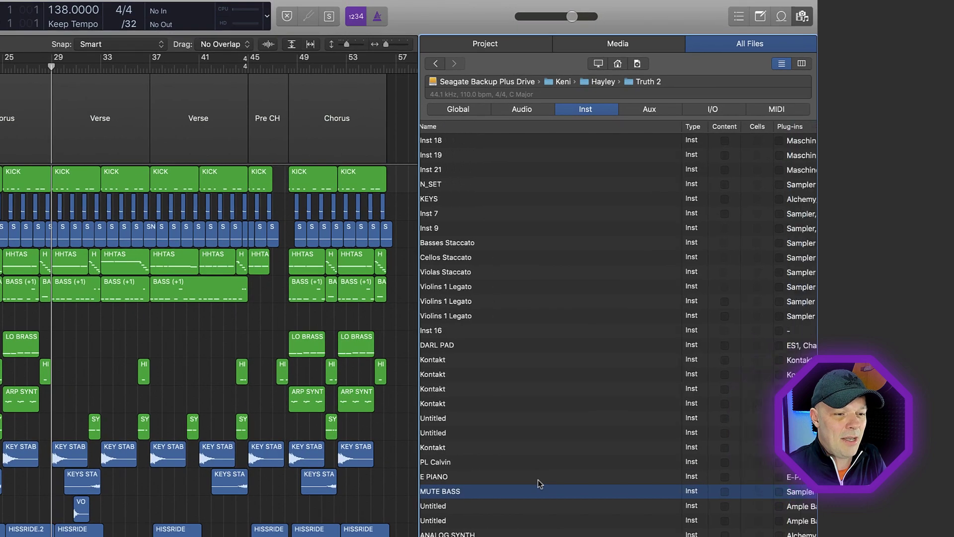
pyautogui.hscroll(5, 540, 484)
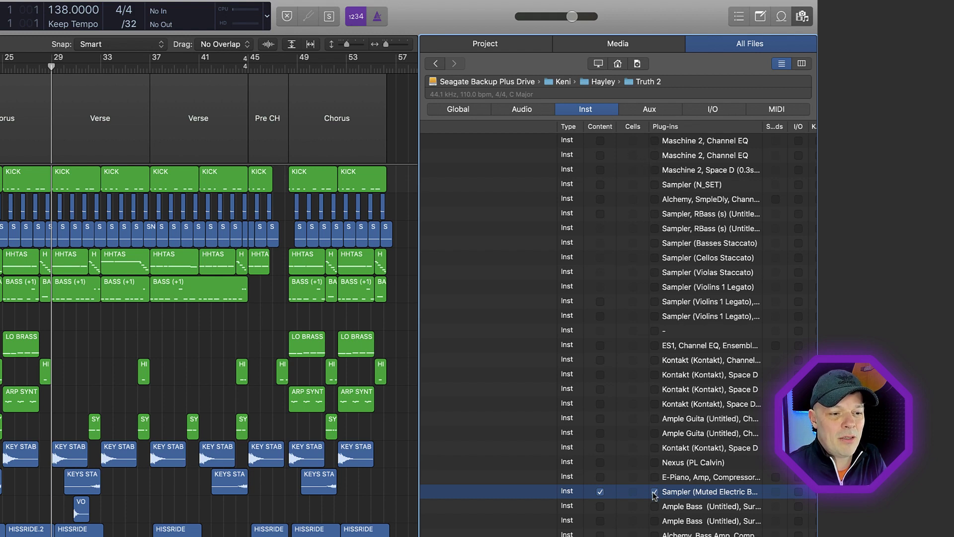
pyautogui.hscroll(5, 654, 495)
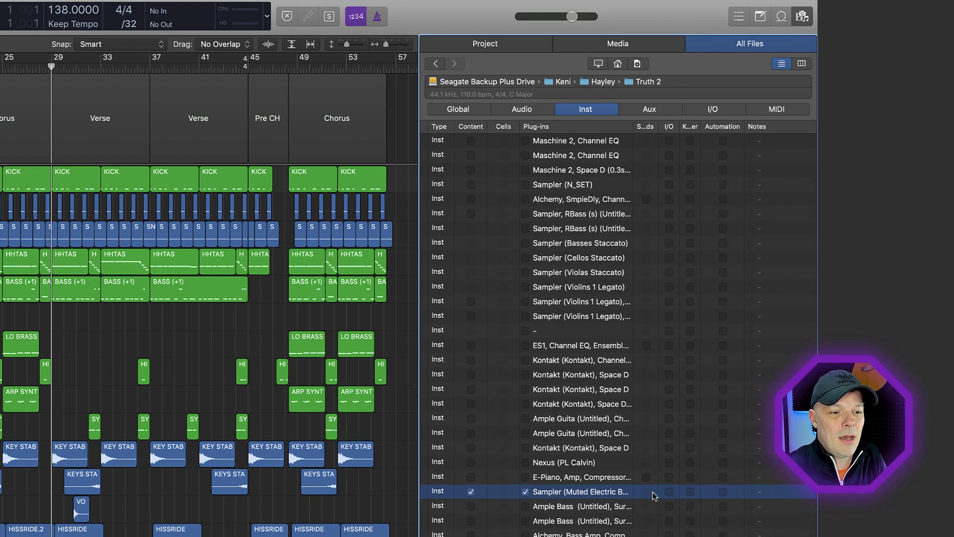
pyautogui.click(723, 492)
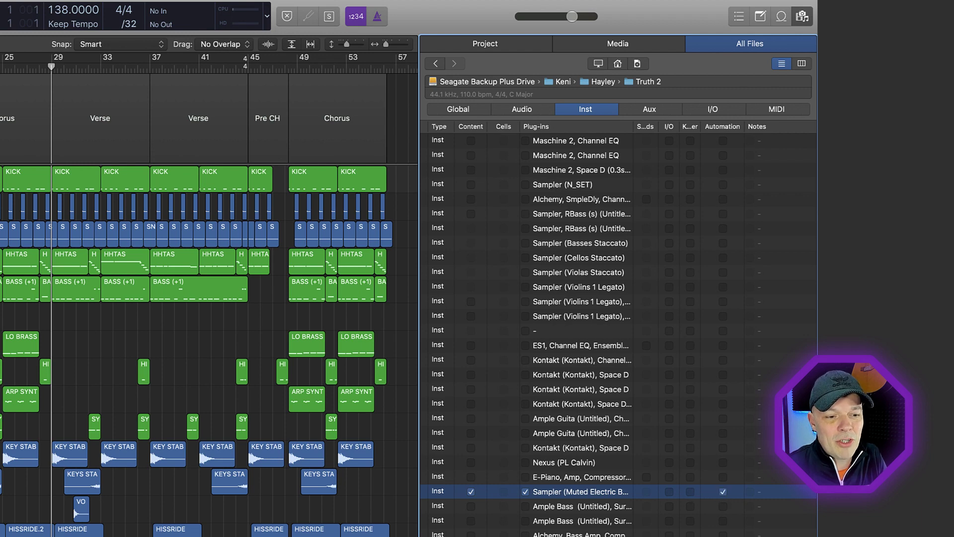
pyautogui.hscroll(-5, 636, 509)
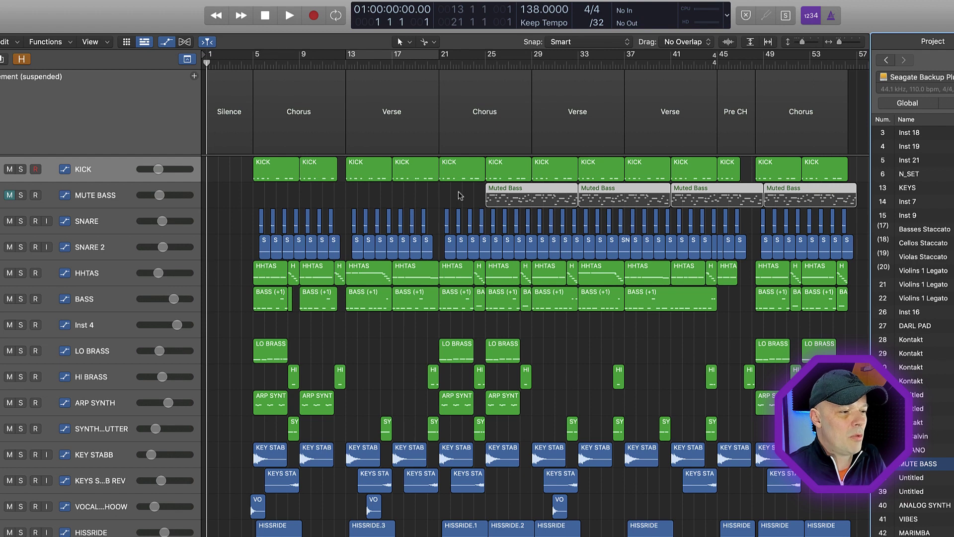
# Select the imported MUTE BASS track and inspect its regions up close
pyautogui.click(459, 195)
pyautogui.click(101, 194)
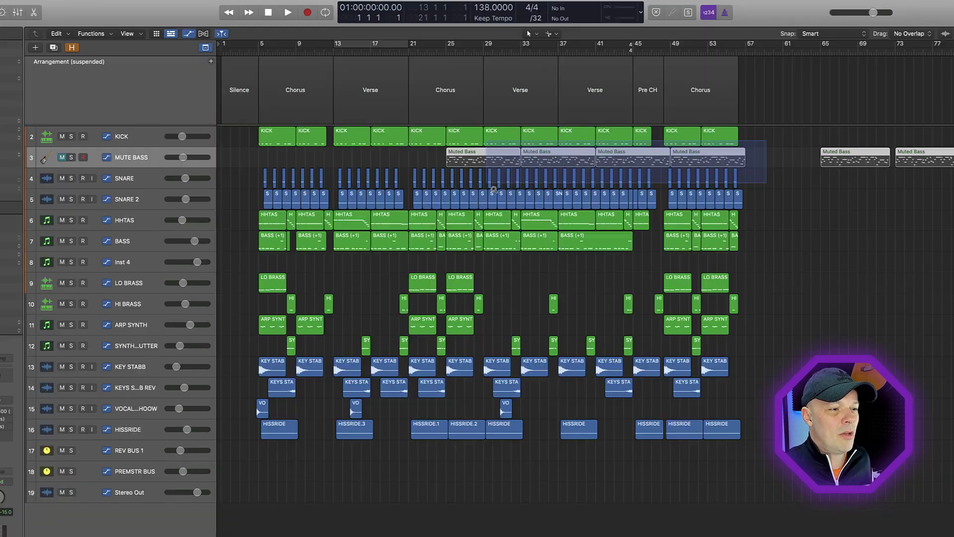
pyautogui.press('z')
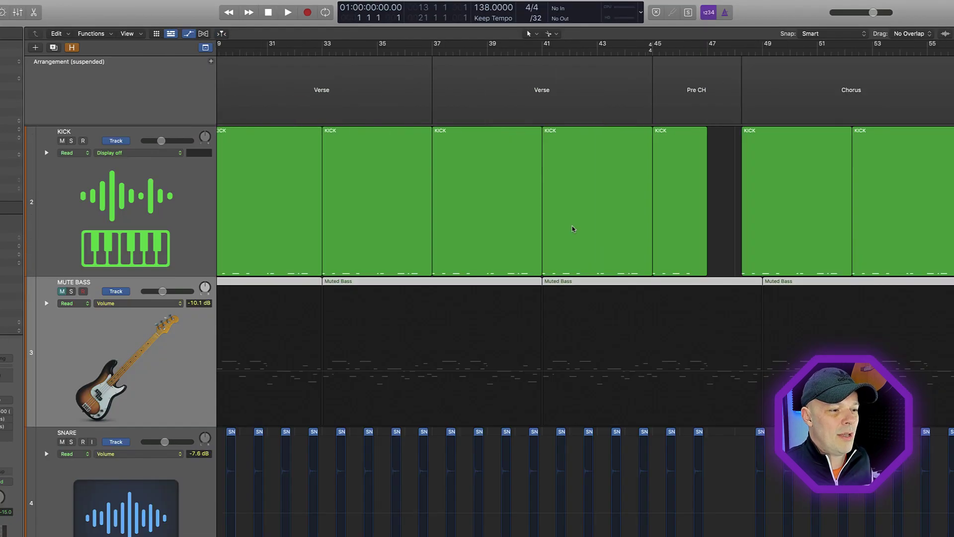
pyautogui.keyDown('ctrl'); pyautogui.keyDown('alt'); pyautogui.click(700, 339); pyautogui.keyUp('alt'); pyautogui.keyUp('ctrl')
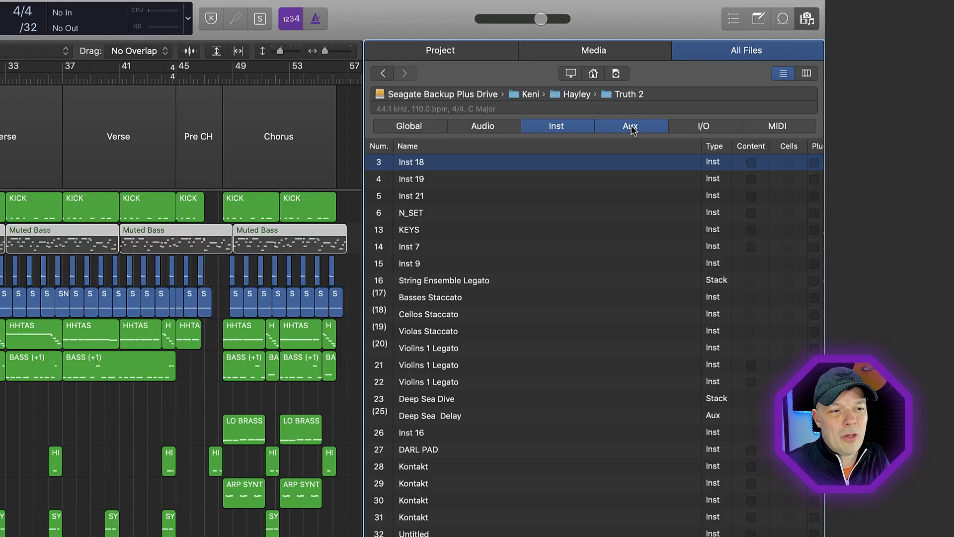
# Filter the importable tracks to aux channels only and add Small Plate/0.7s Drum Plate with its plug-ins
pyautogui.click(560, 128)
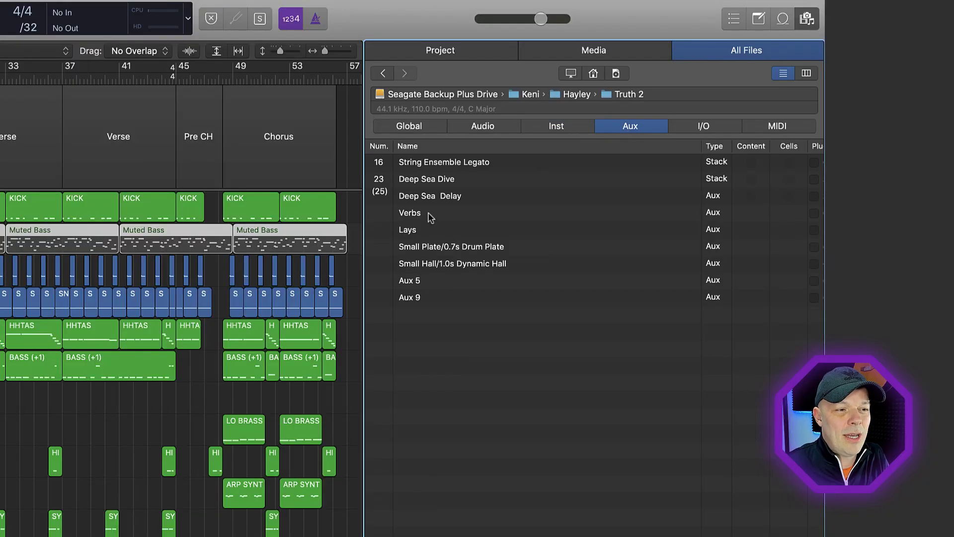
pyautogui.click(445, 251)
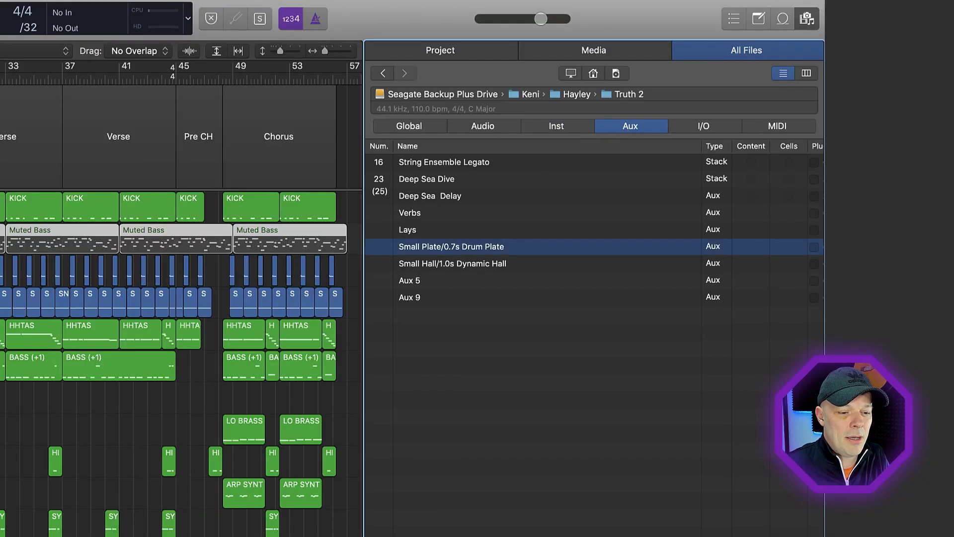
pyautogui.hscroll(6, 663, 279)
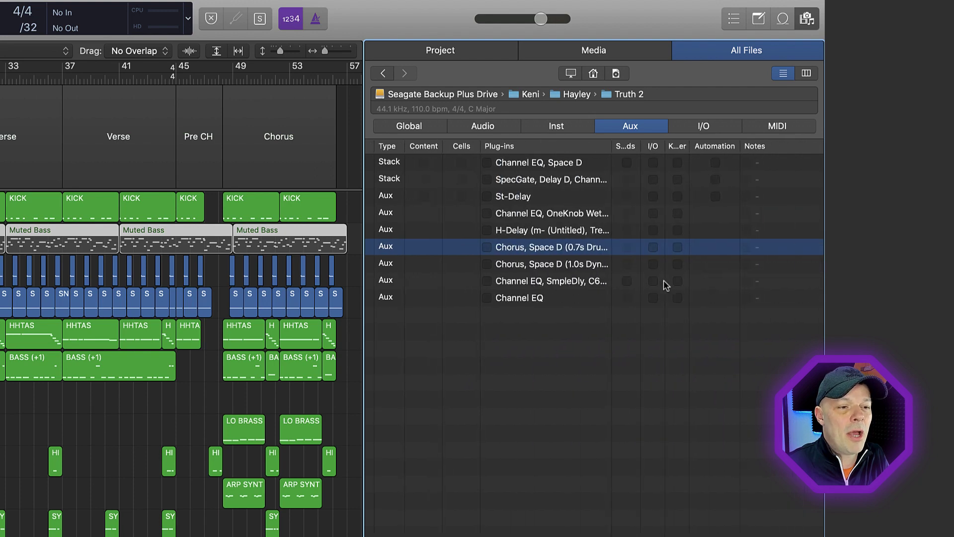
pyautogui.click(486, 247)
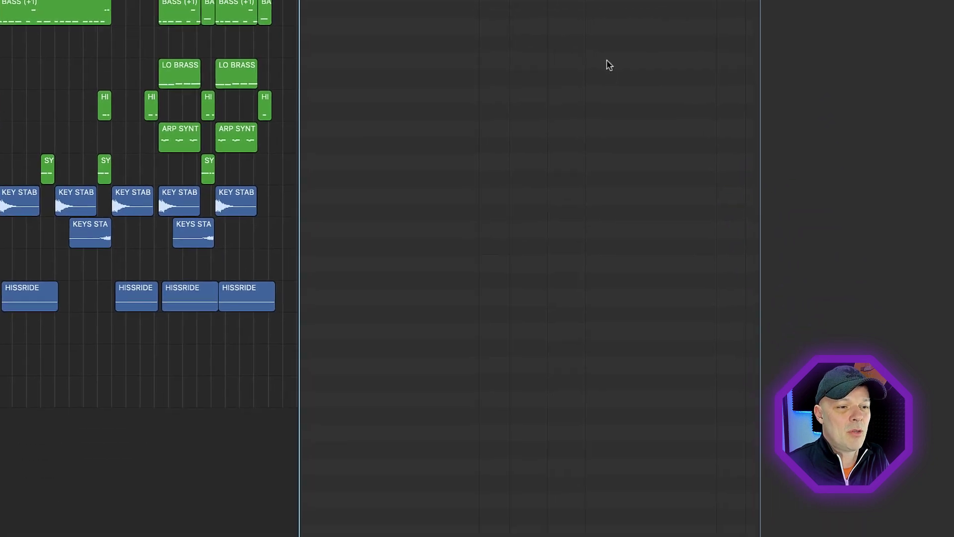
pyautogui.click(726, 526)
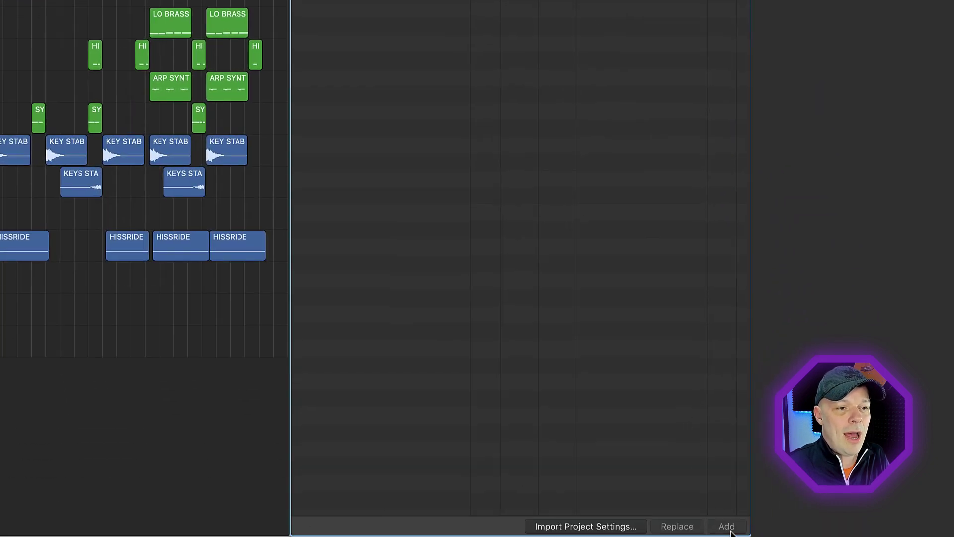
# Examine the plug-ins, routing and fader of the imported Small Plate aux channel in the mixer
pyautogui.press('x')
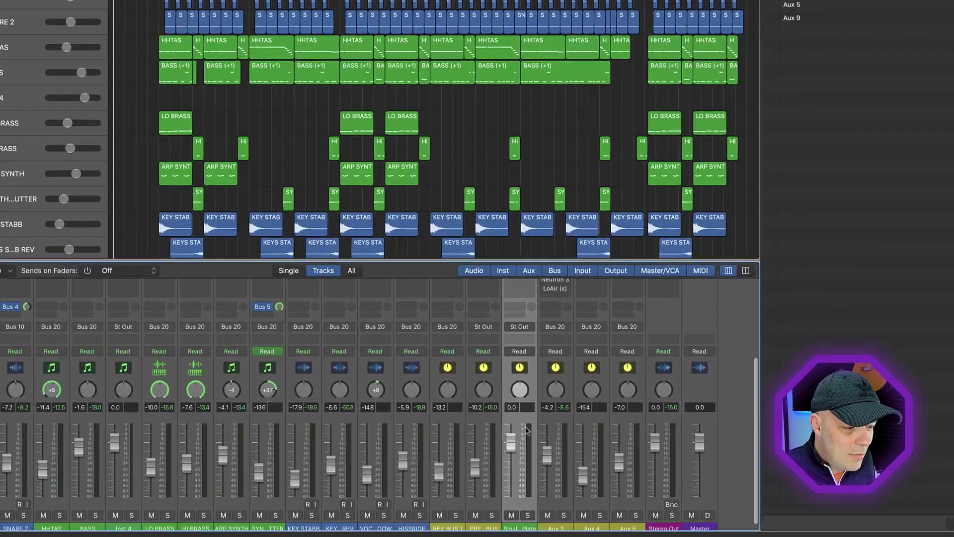
pyautogui.scroll(3, 491, 410)
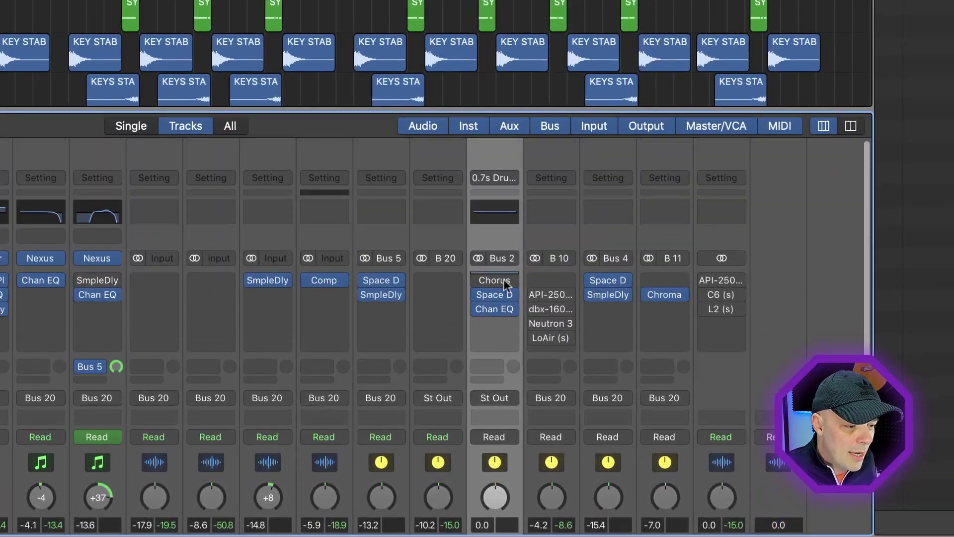
pyautogui.scroll(-5, 497, 361)
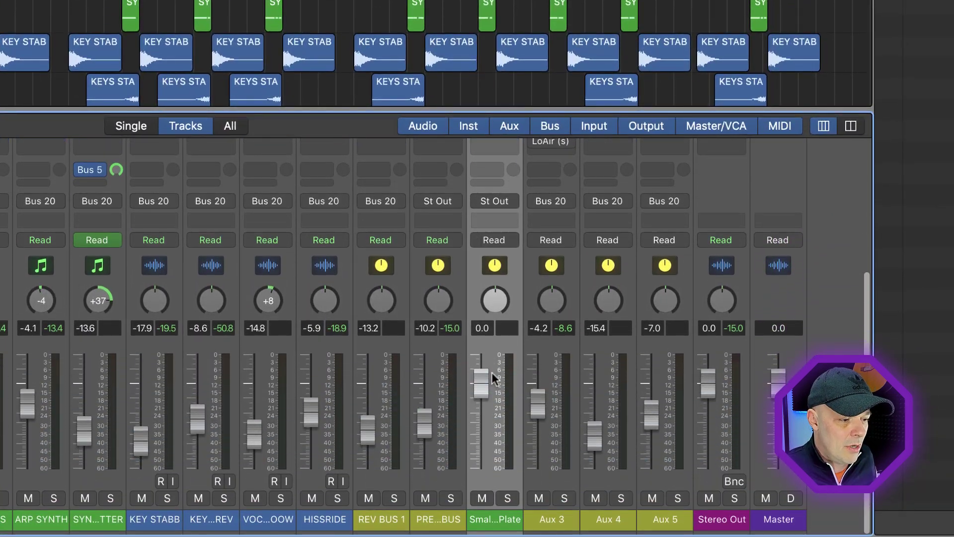
pyautogui.scroll(2, 484, 374)
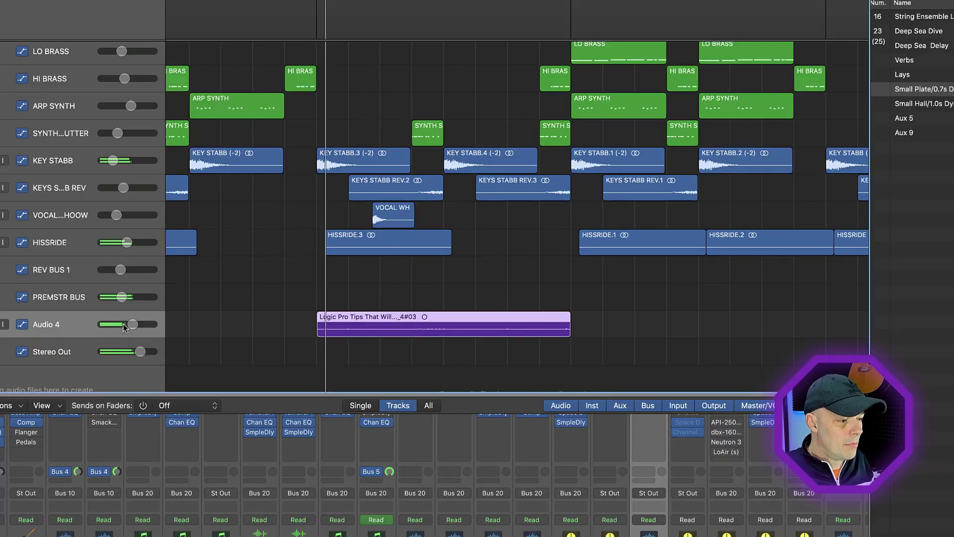
# Set the Audio 4 track's volume to -4.1 dB and its Flex Mode to Flex Time - Rhythmic
pyautogui.click(131, 324)
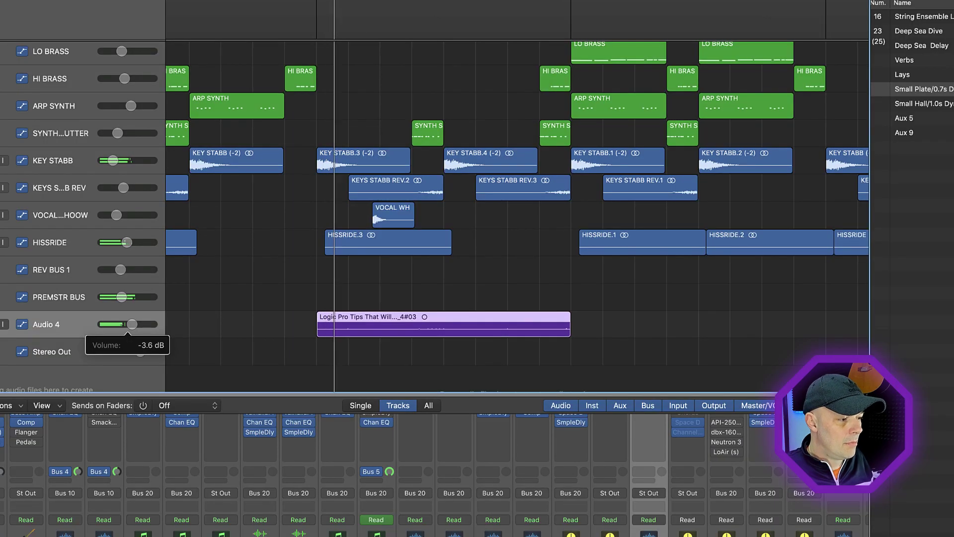
pyautogui.moveTo(132, 325); pyautogui.dragTo(130, 325)
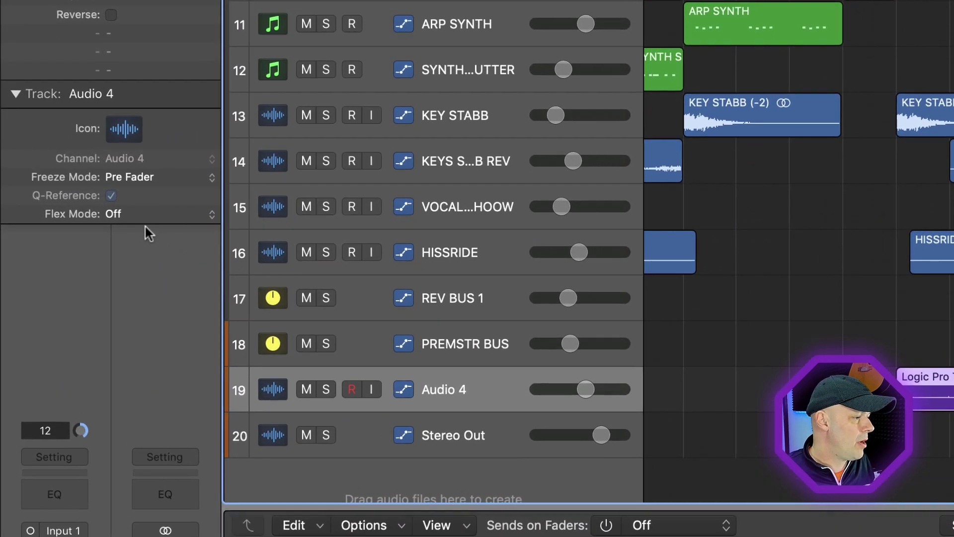
pyautogui.click(46, 227)
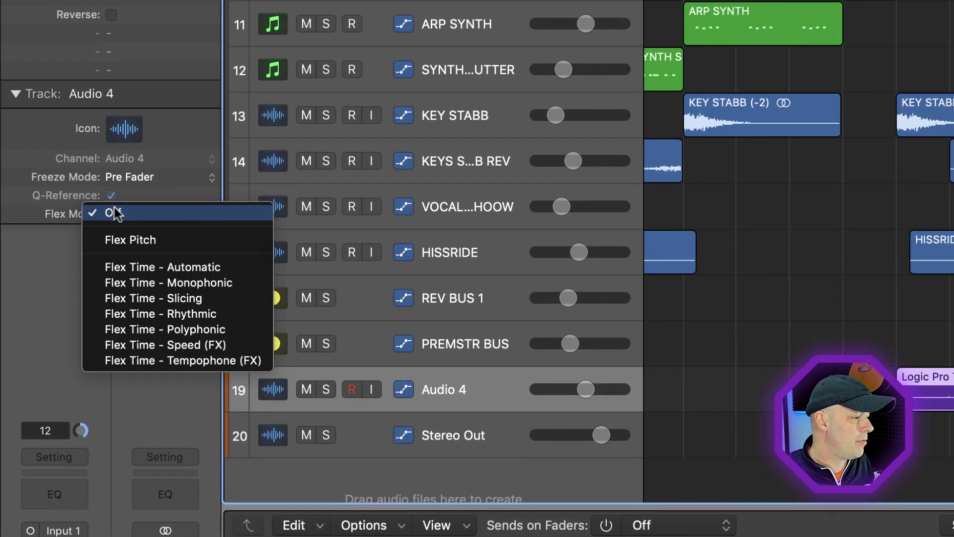
pyautogui.click(219, 314)
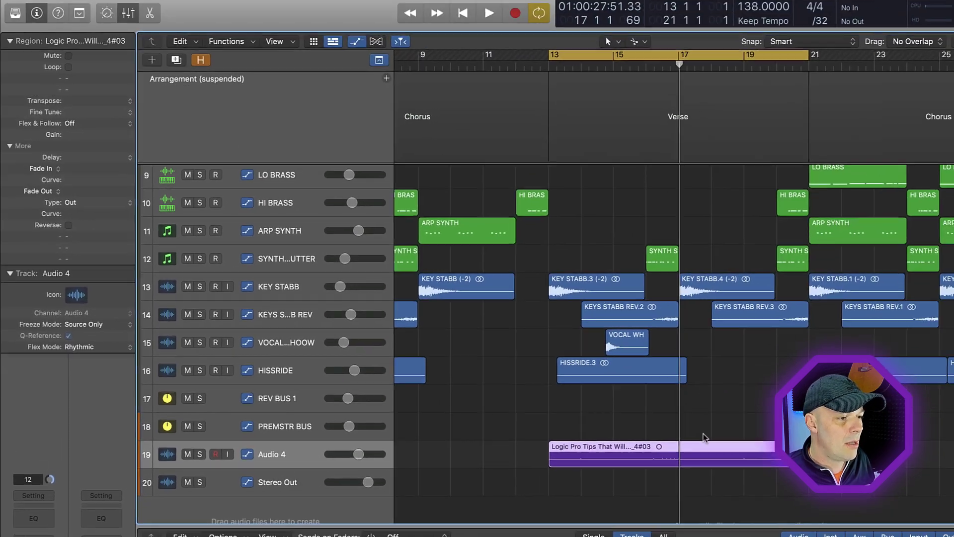
# Quantize the Audio 4 track's region to 1/16 Note and play back the Verse section to hear it
pyautogui.moveTo(522, 424); pyautogui.dragTo(853, 496)
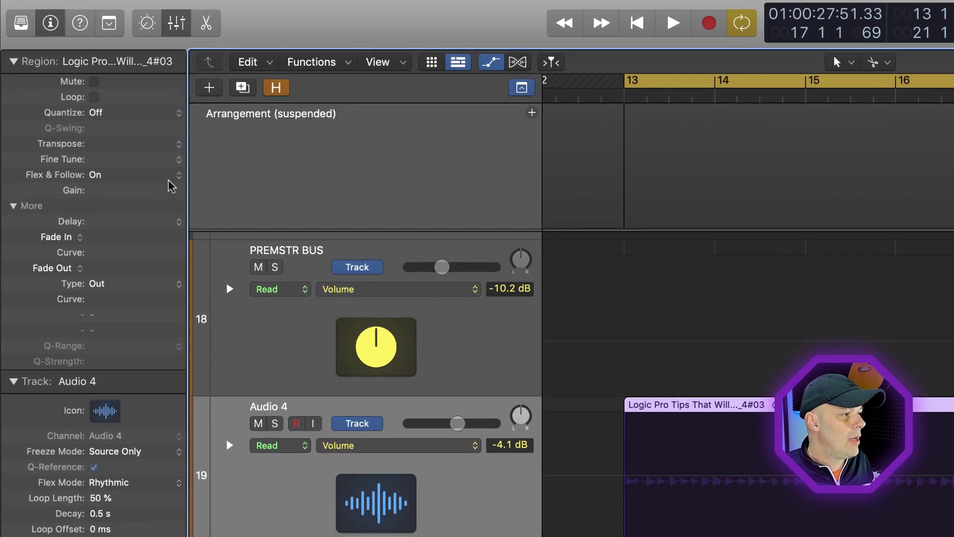
pyautogui.click(112, 119)
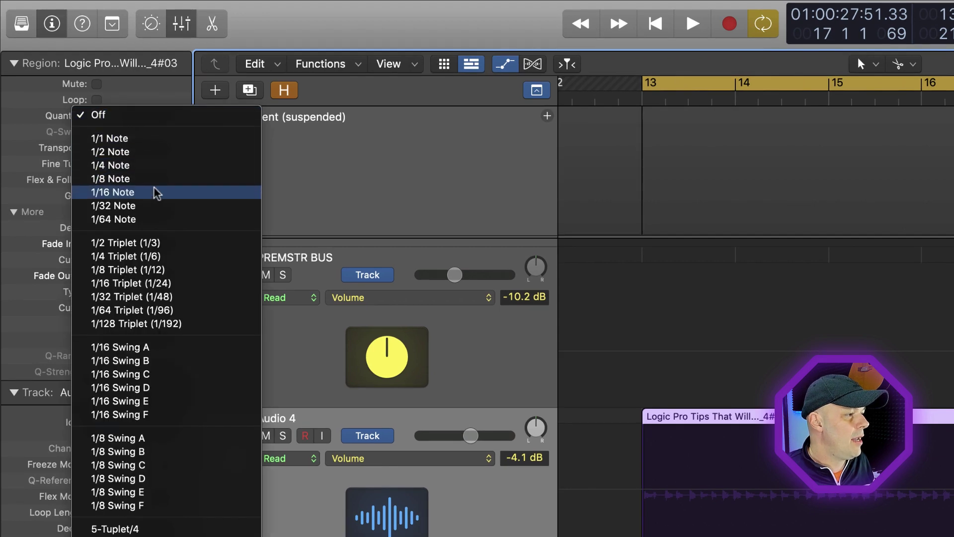
pyautogui.click(154, 198)
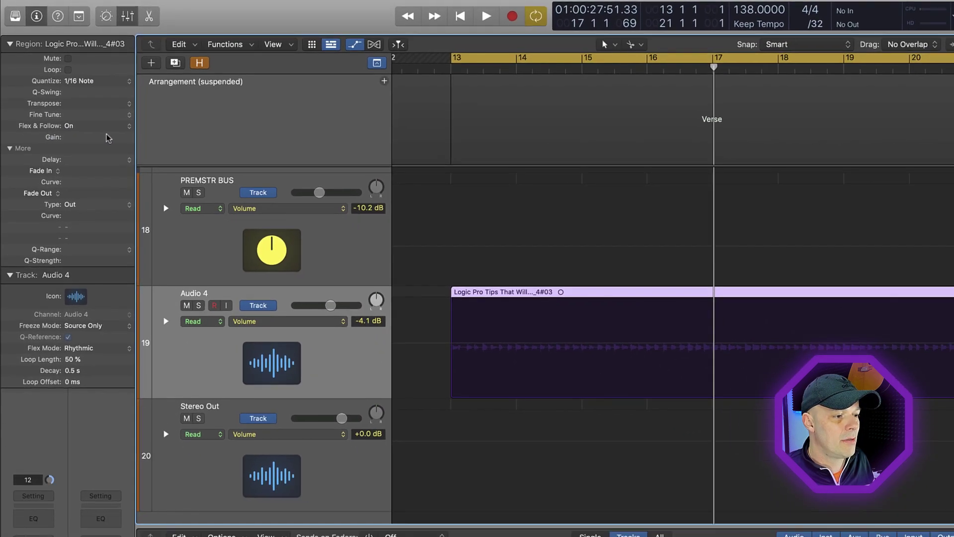
pyautogui.press('space')
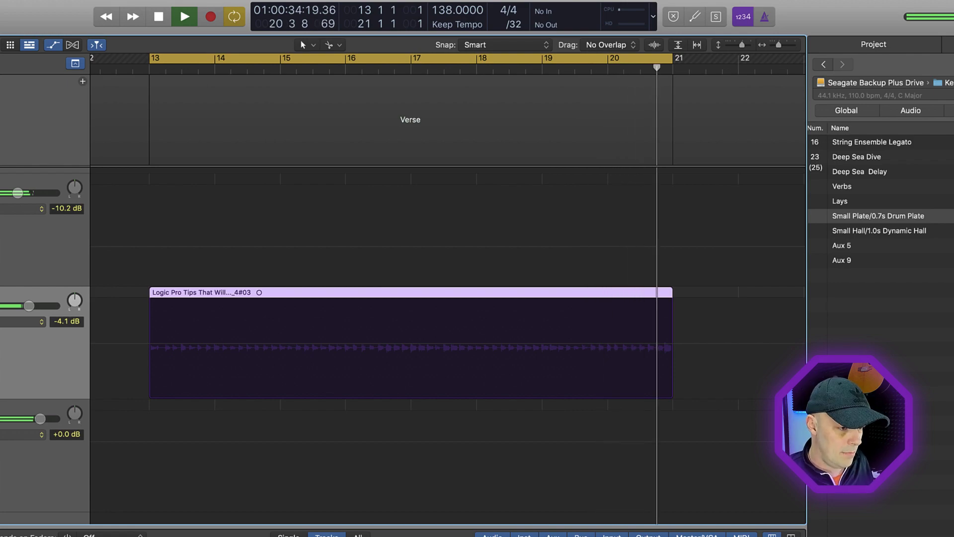
pyautogui.press('space')
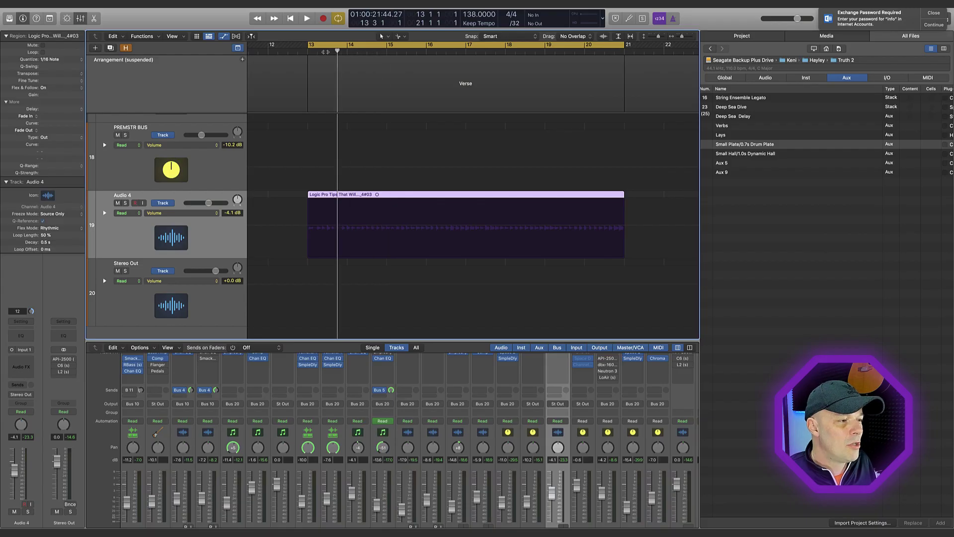
# Place the playhead just before bar 13 and open the Audio 4 region in the audio track editor with Flex shown
pyautogui.moveTo(337, 51); pyautogui.dragTo(293, 50)
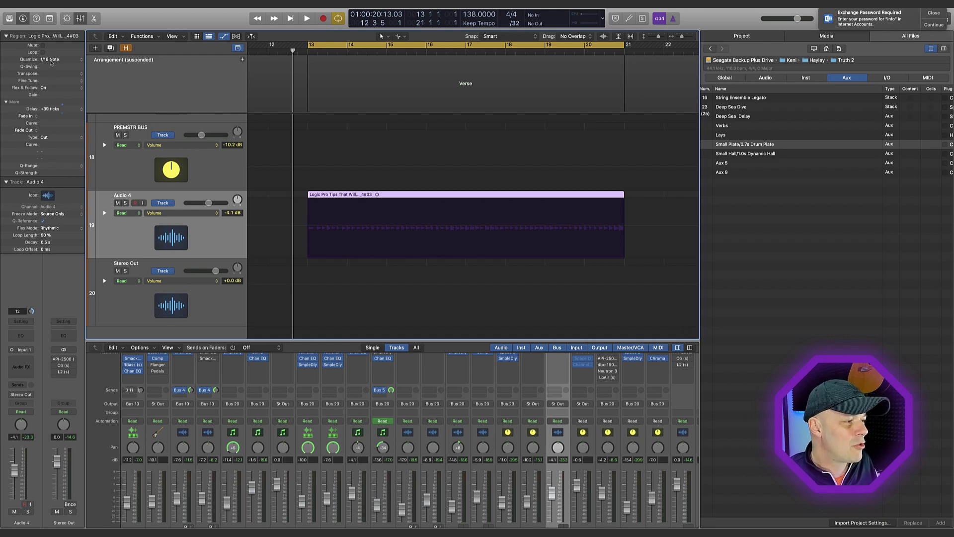
pyautogui.doubleClick(413, 197)
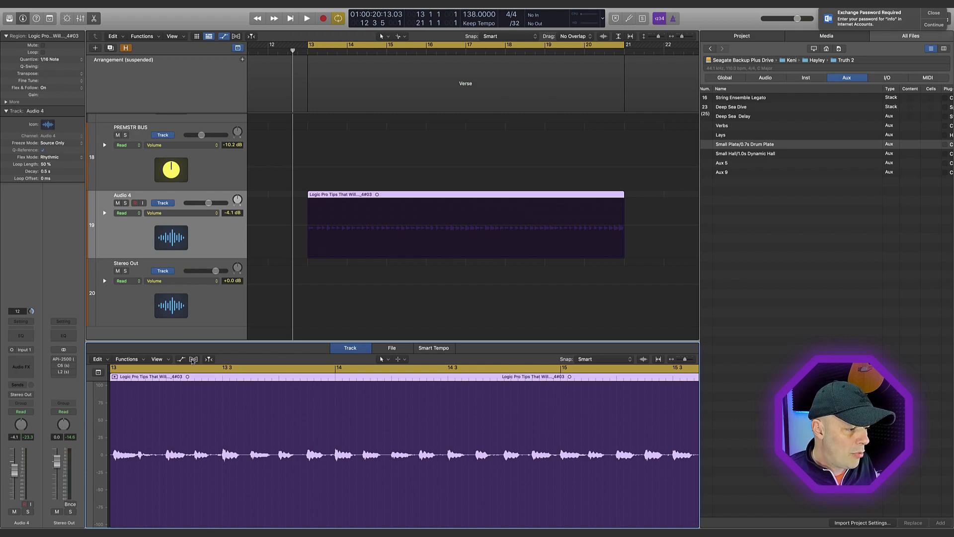
pyautogui.click(193, 359)
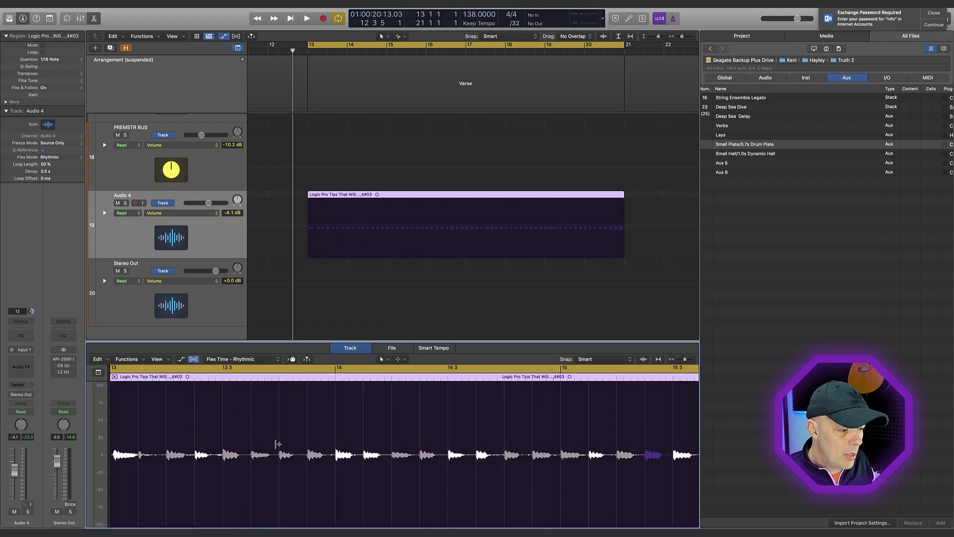
# Group the tracks from KICK through HHTAS into a Folder Stack
pyautogui.press('super+Left')
pyautogui.press('super+Left')
pyautogui.press('super+Left')
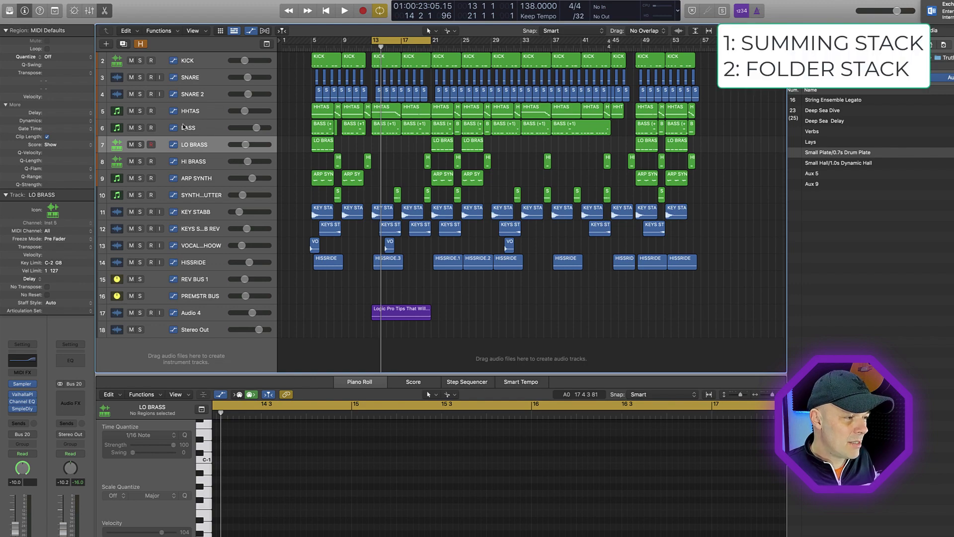
pyautogui.click(193, 61)
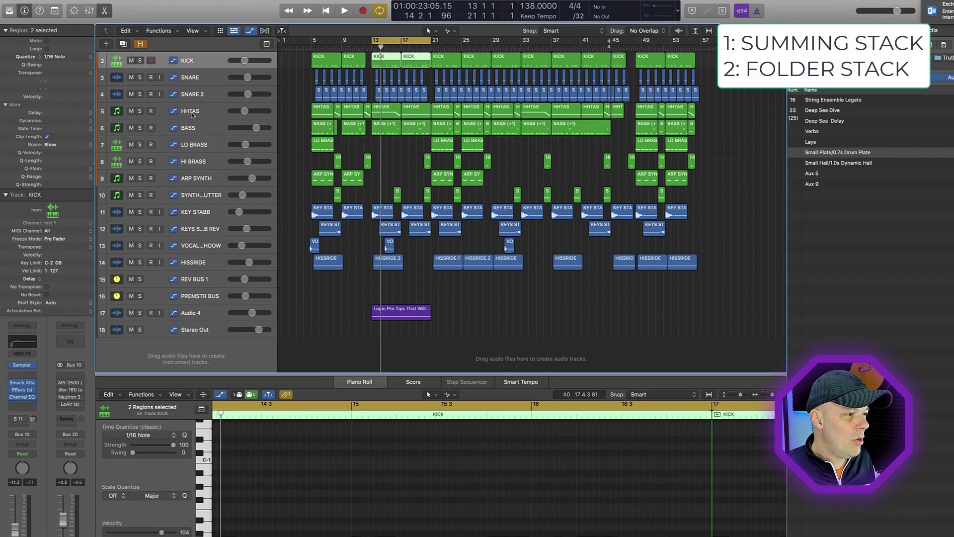
pyautogui.keyDown('shift'); pyautogui.click(196, 113); pyautogui.keyUp('shift')
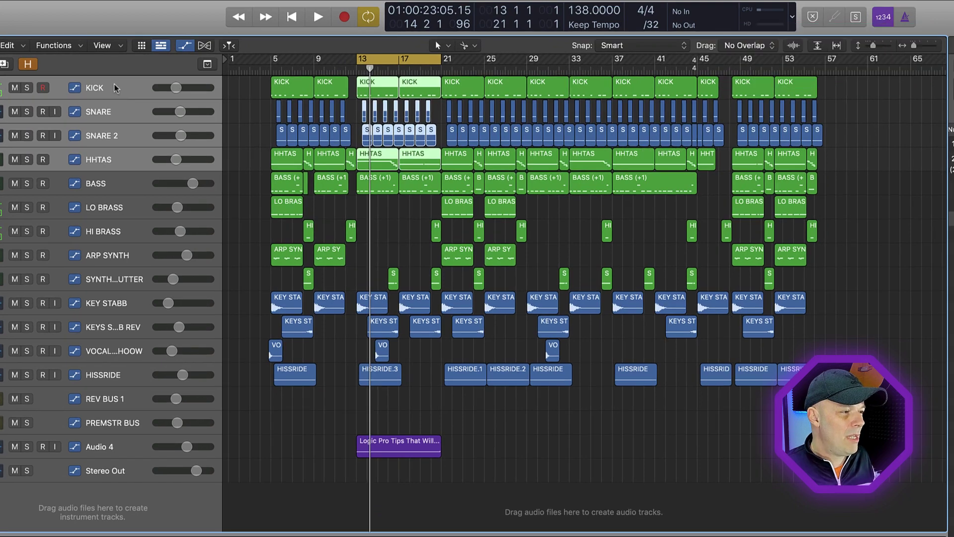
pyautogui.rightClick(114, 88)
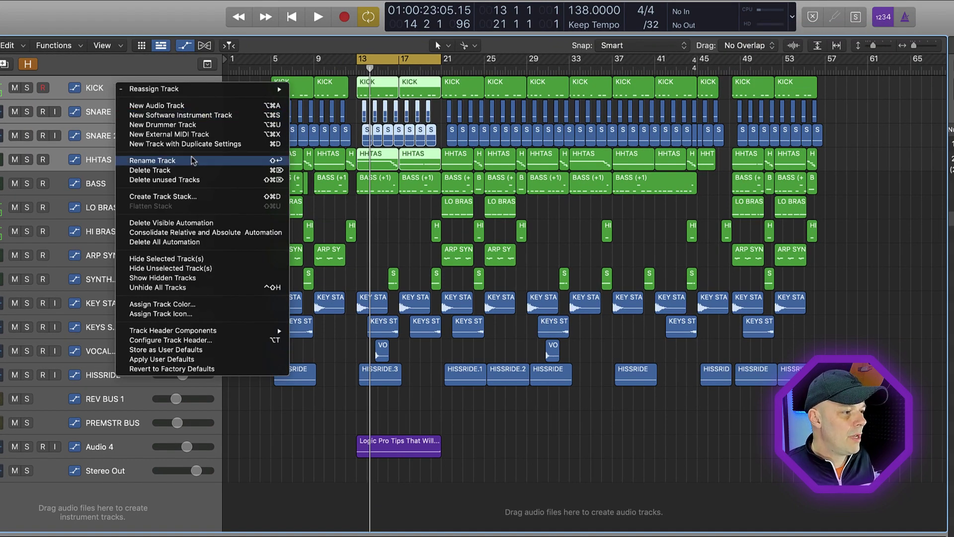
pyautogui.click(184, 197)
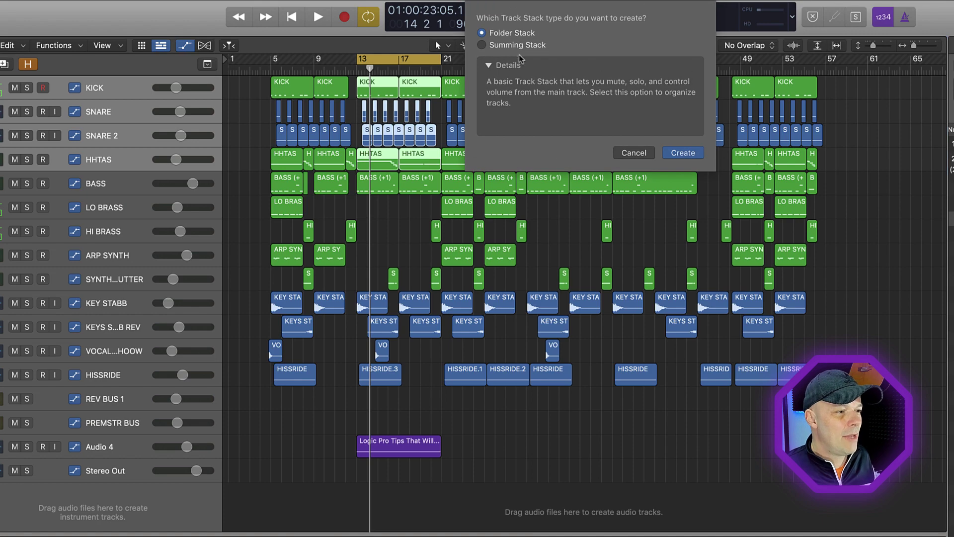
pyautogui.click(683, 153)
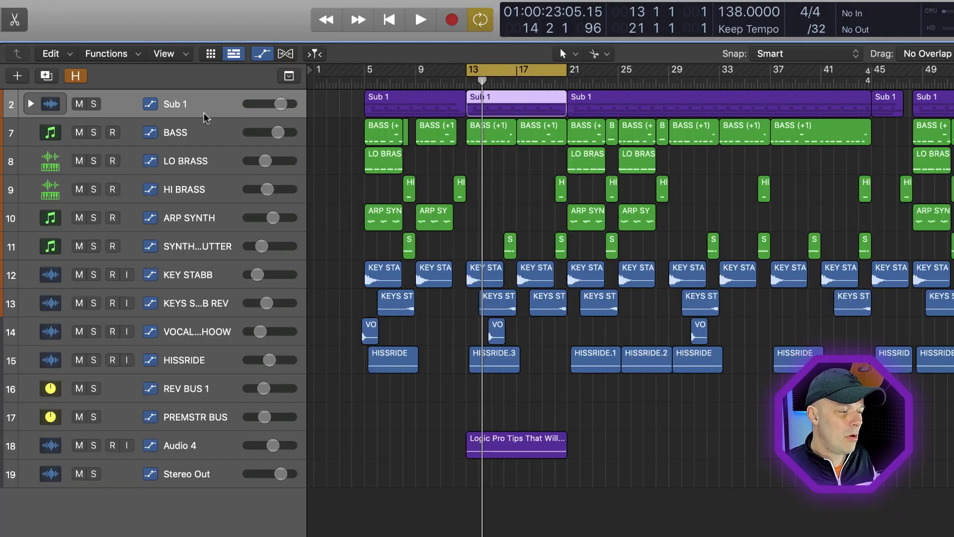
# Expand the Sub 1 track stack, go through the drum tracks inside it and collapse it again
pyautogui.click(30, 103)
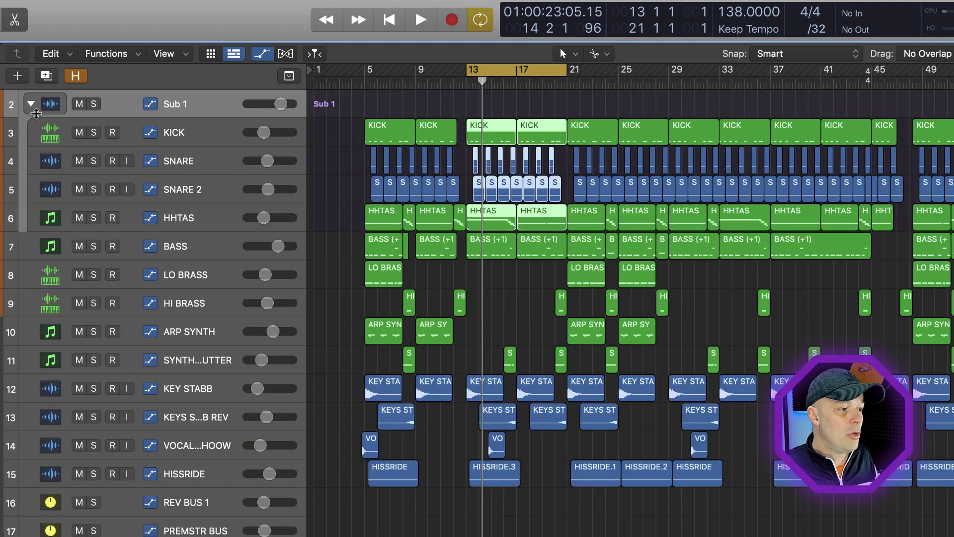
pyautogui.click(193, 143)
pyautogui.click(184, 191)
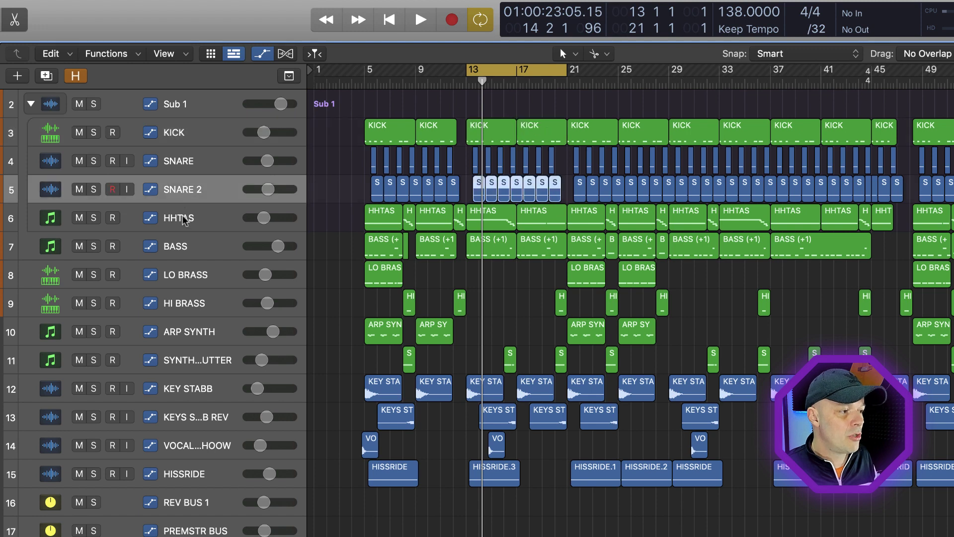
pyautogui.click(179, 219)
pyautogui.click(30, 104)
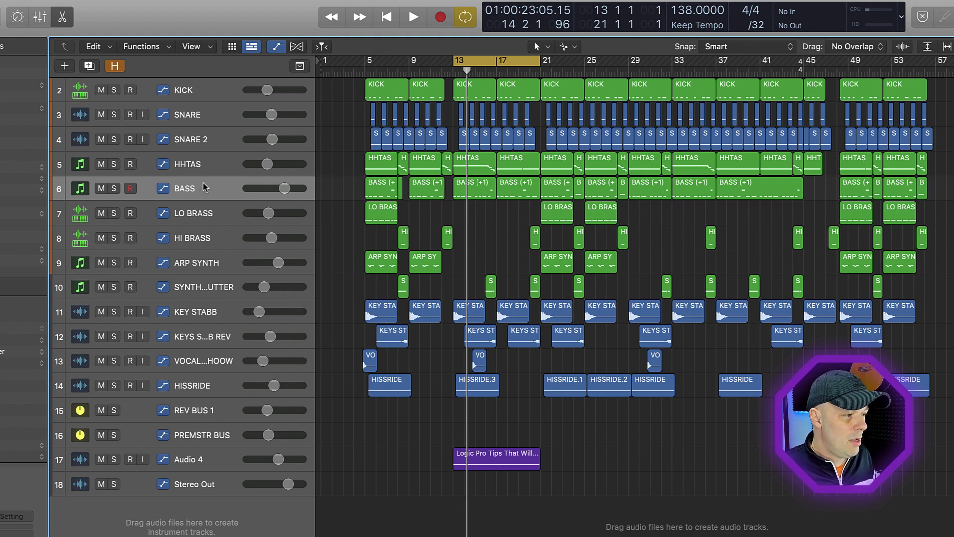
# Move the BASS track directly above ARP SYNTH and select the ARP SYNTH track
pyautogui.moveTo(204, 187); pyautogui.dragTo(242, 257)
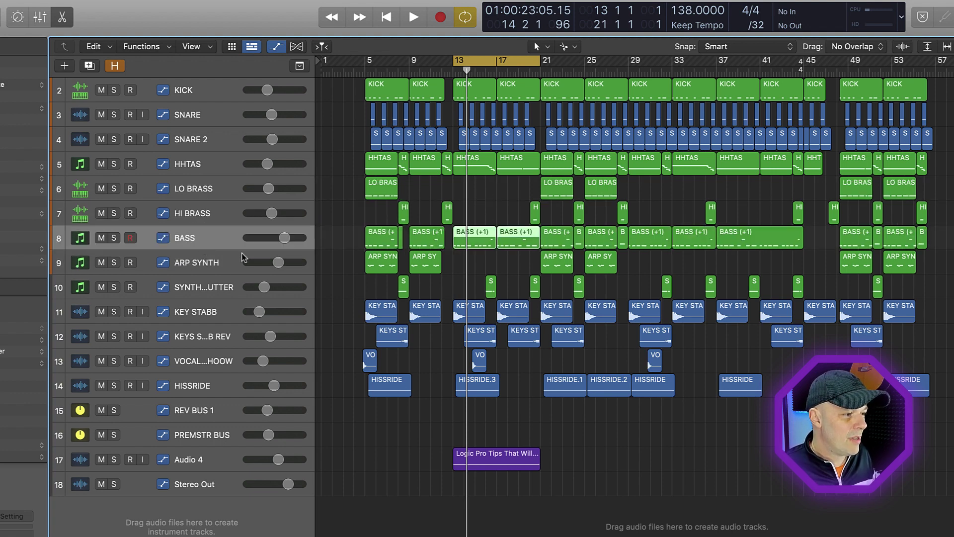
pyautogui.keyDown('super'); pyautogui.click(197, 265); pyautogui.keyUp('super')
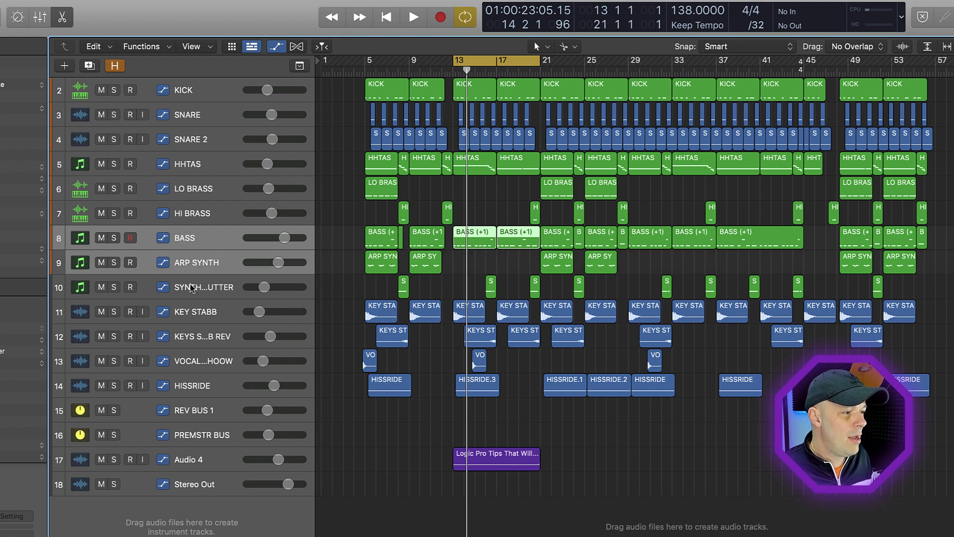
pyautogui.click(188, 262)
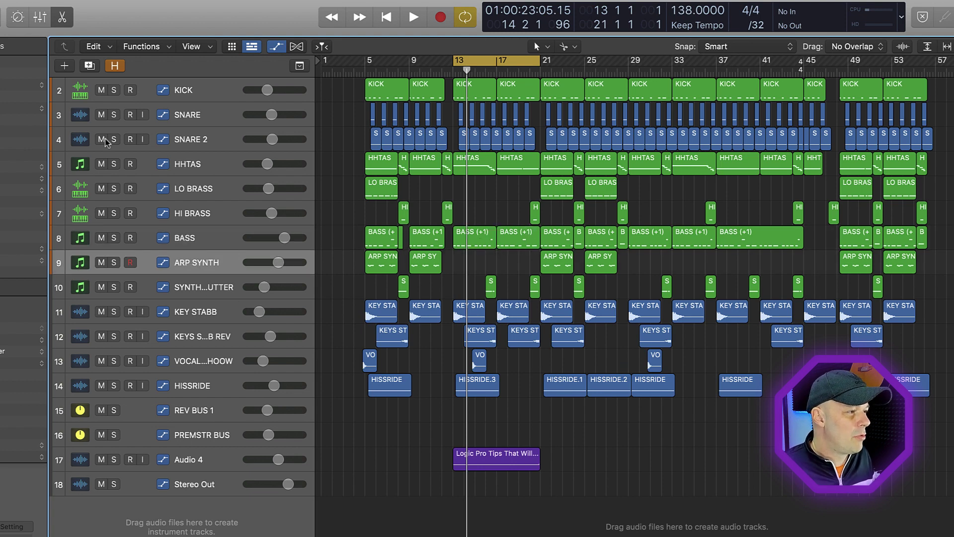
# Add a Software Instrument track below ARP SYNTH and load the Boesendorfer Grand Piano sound from the Piano category
pyautogui.click(64, 65)
pyautogui.click(512, 29)
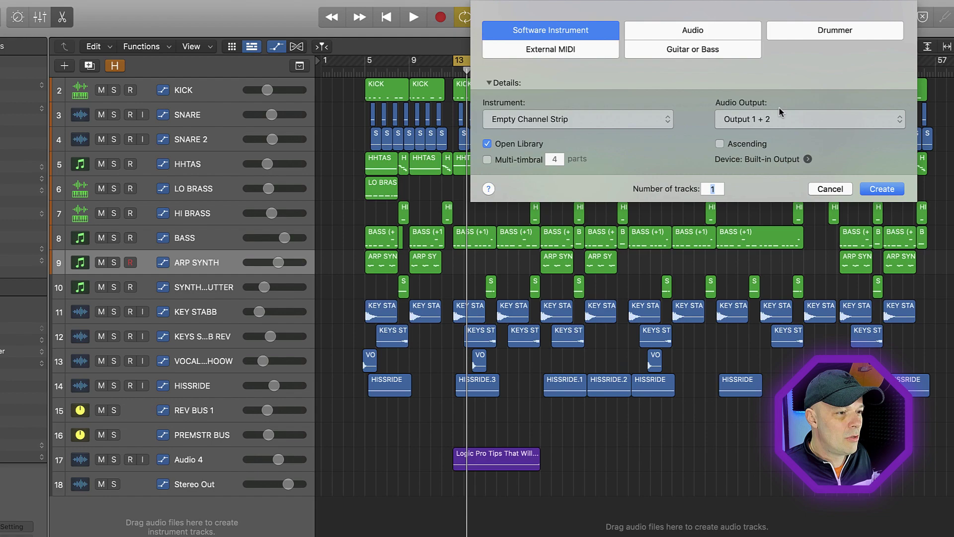
pyautogui.click(890, 190)
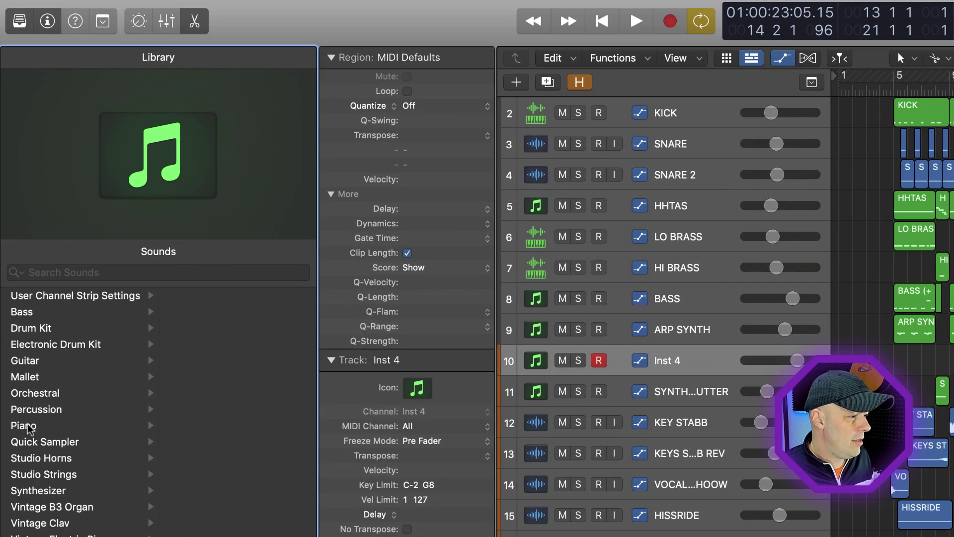
pyautogui.click(25, 426)
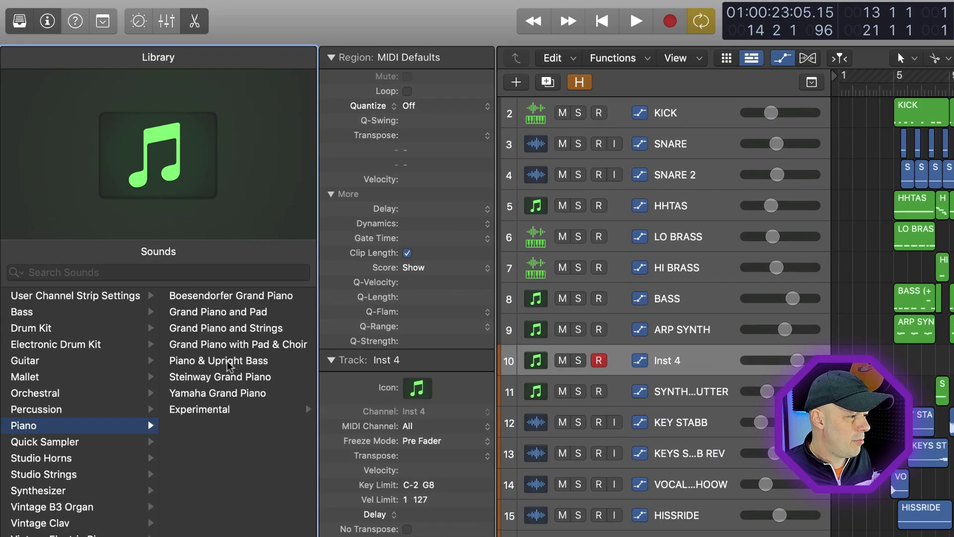
pyautogui.click(211, 298)
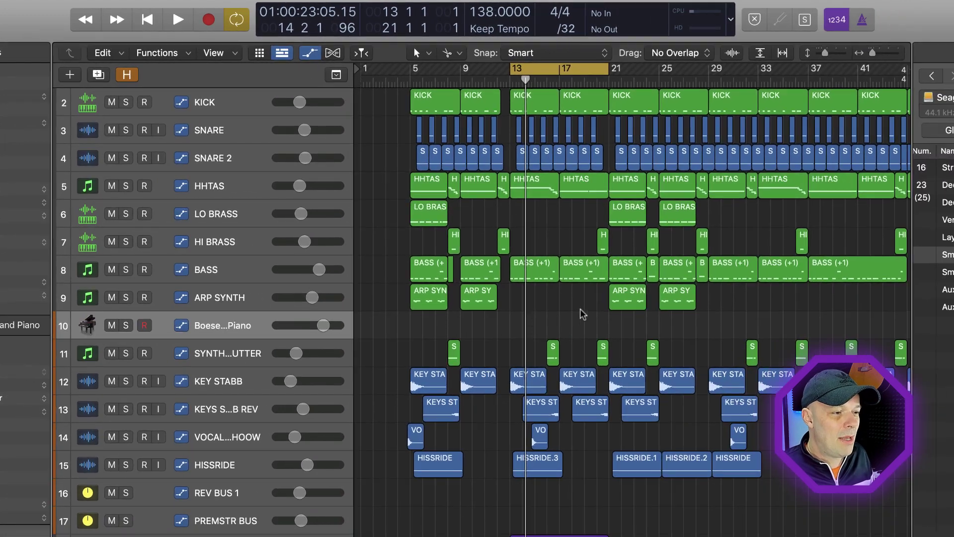
# Group the BASS, ARP SYNTH and Boesendorfer Grand Piano tracks into a Summing Stack
pyautogui.click(224, 280)
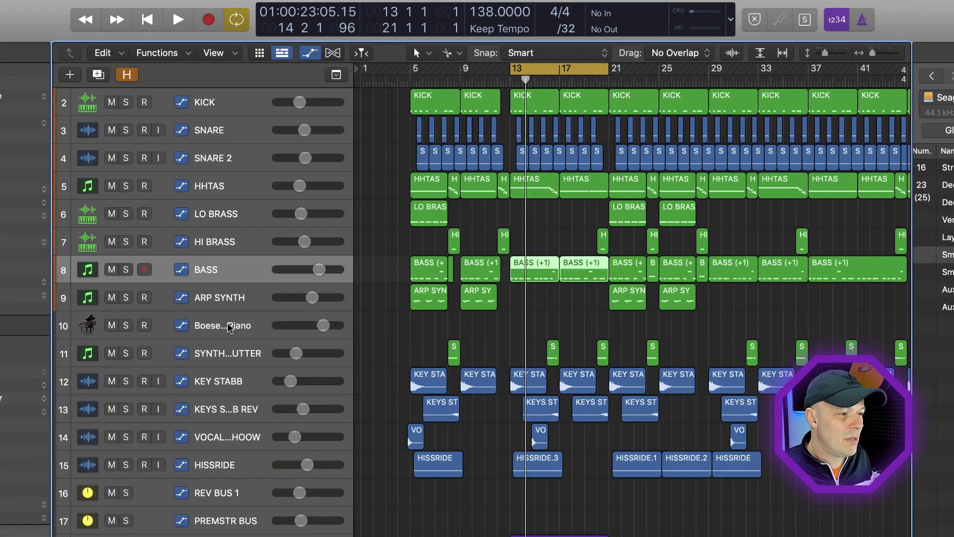
pyautogui.keyDown('shift'); pyautogui.click(229, 327); pyautogui.keyUp('shift')
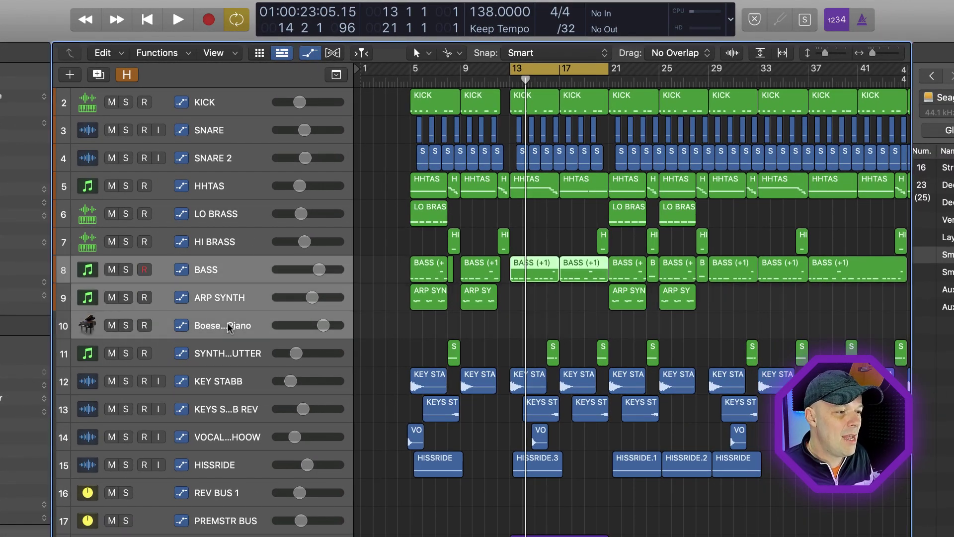
pyautogui.rightClick(229, 326)
pyautogui.moveTo(241, 329)
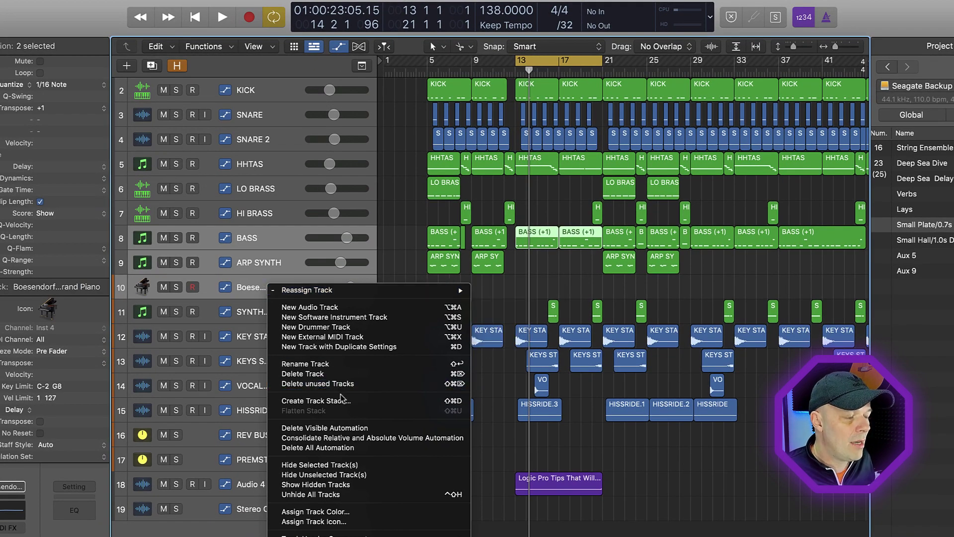
pyautogui.click(344, 399)
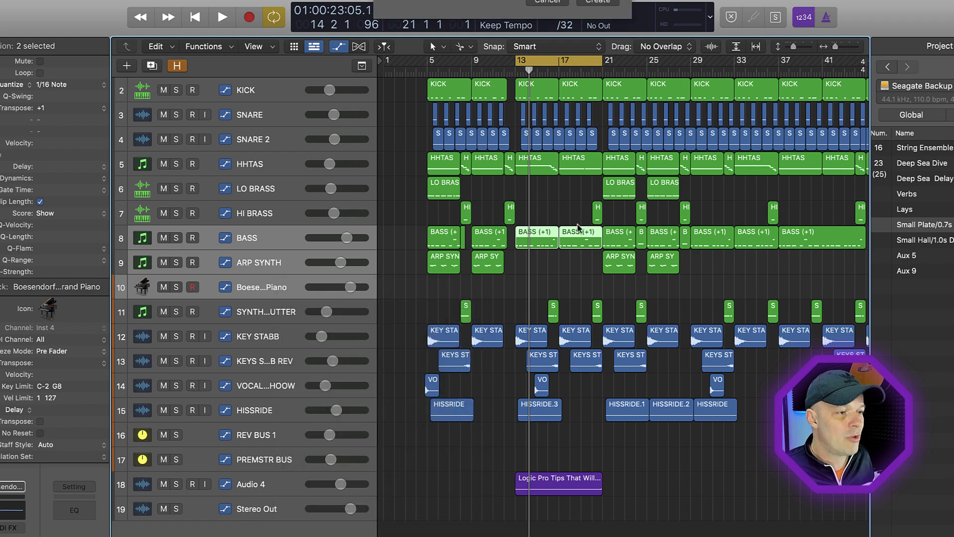
pyautogui.click(421, 46)
pyautogui.click(598, 157)
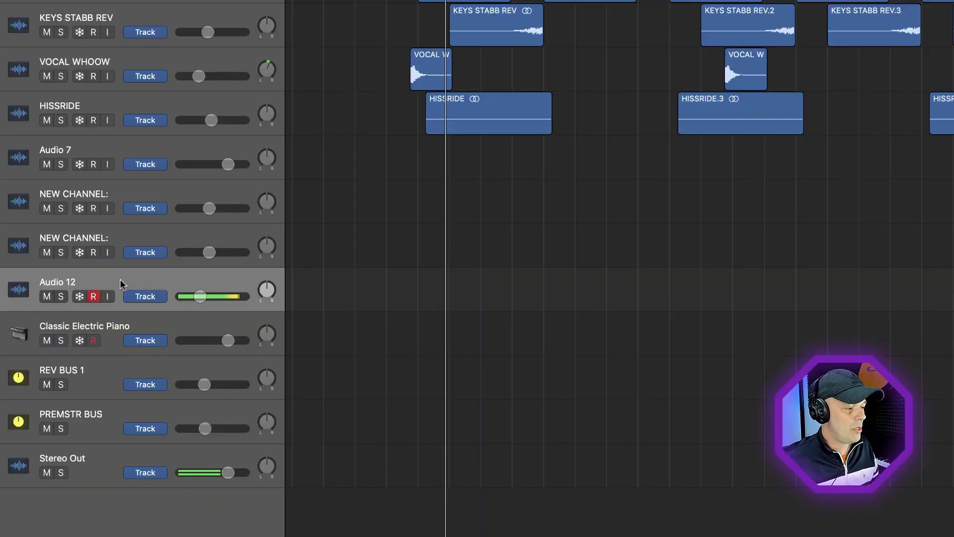
# Record an audio take on the Audio 12 track starting at bar 5
pyautogui.click(93, 295)
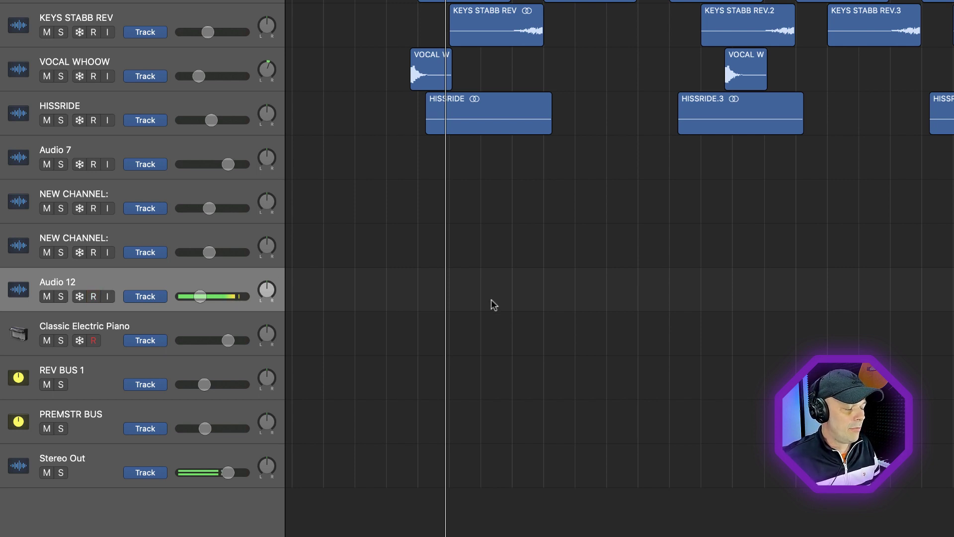
pyautogui.press('r')
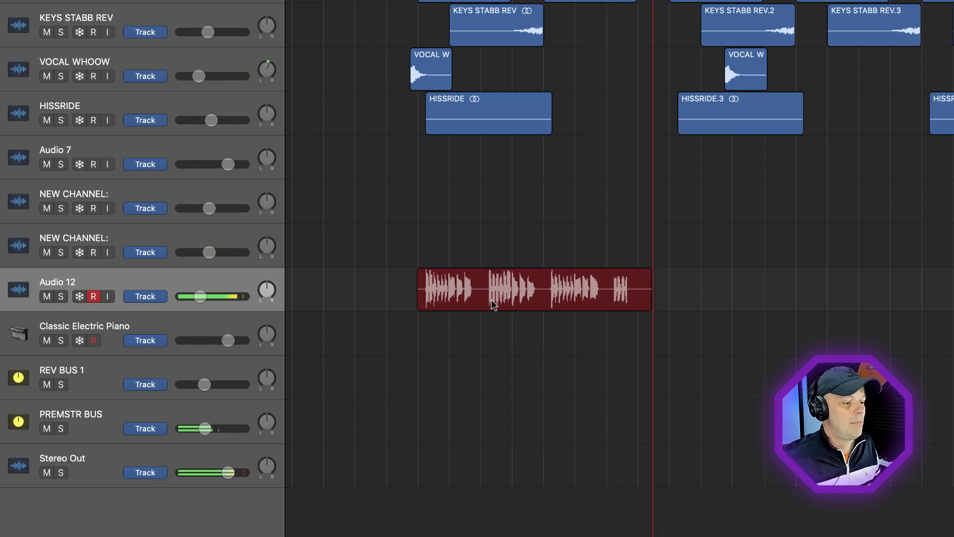
pyautogui.press('space')
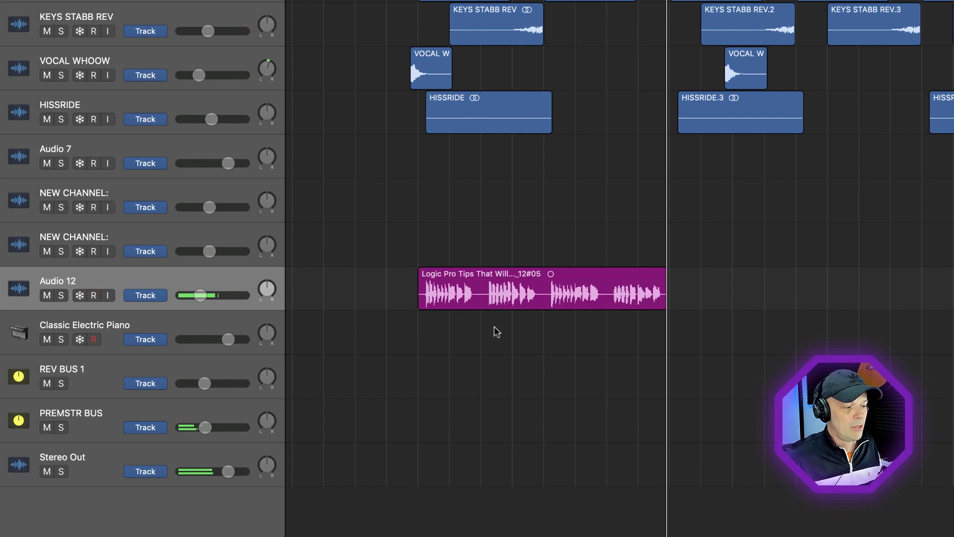
# Open the recorded Audio 12 region in the audio track editor and show its Flex Pitch notes
pyautogui.click(473, 299)
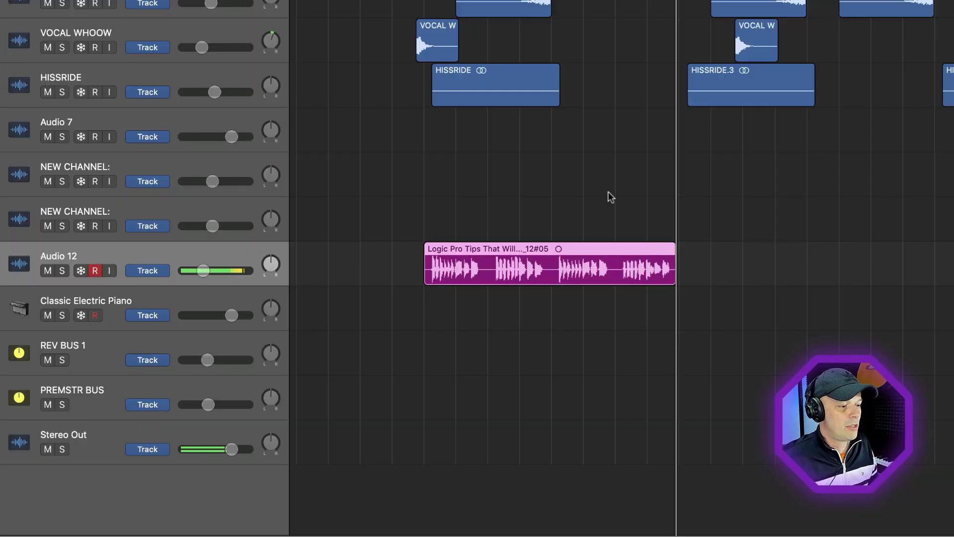
pyautogui.doubleClick(504, 258)
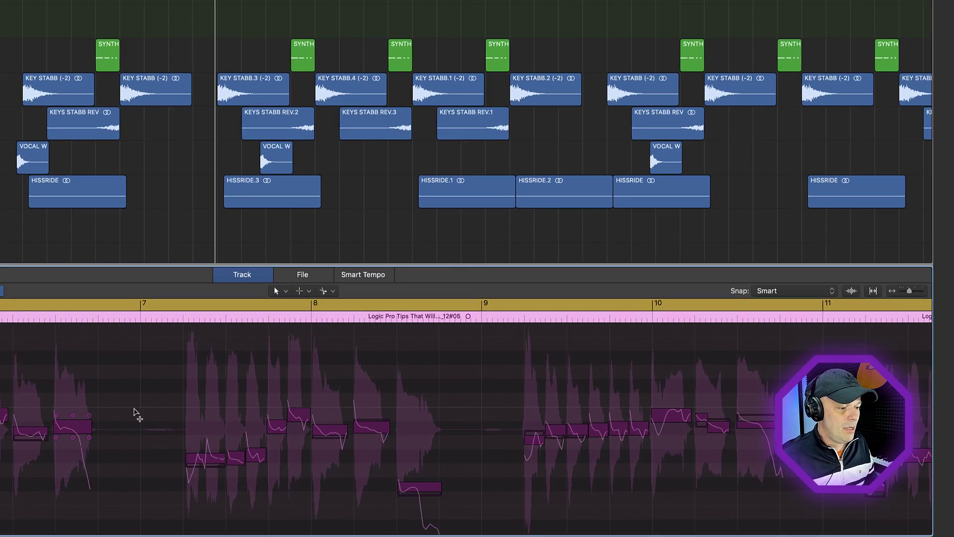
pyautogui.scroll(-5, 488, 382)
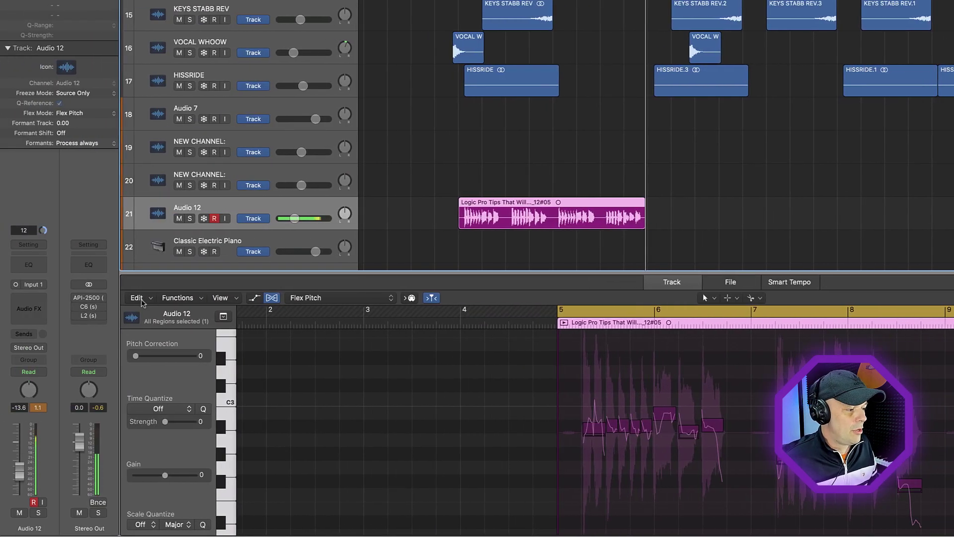
# Create a MIDI track from the Audio 12 region's Flex Pitch data and play it back with Audio 12 muted
pyautogui.click(139, 298)
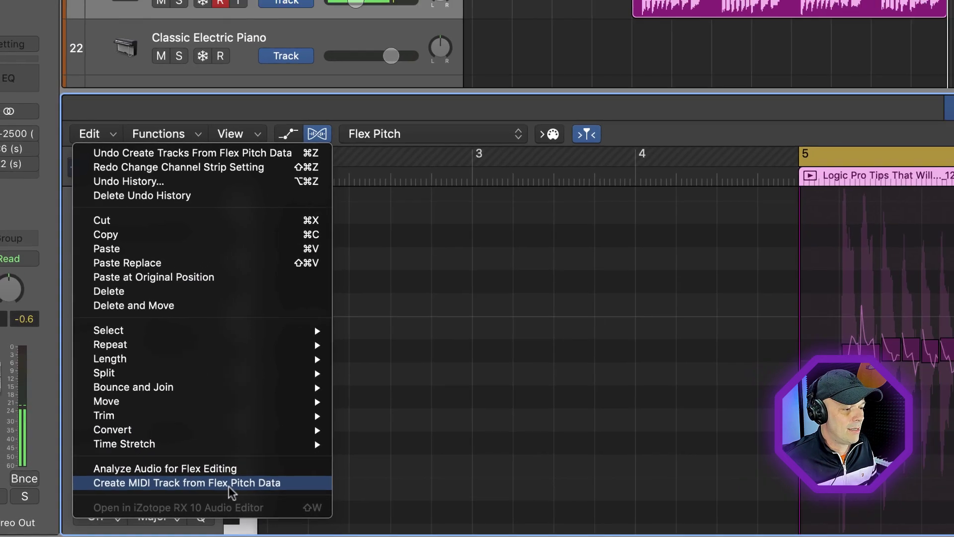
pyautogui.click(252, 480)
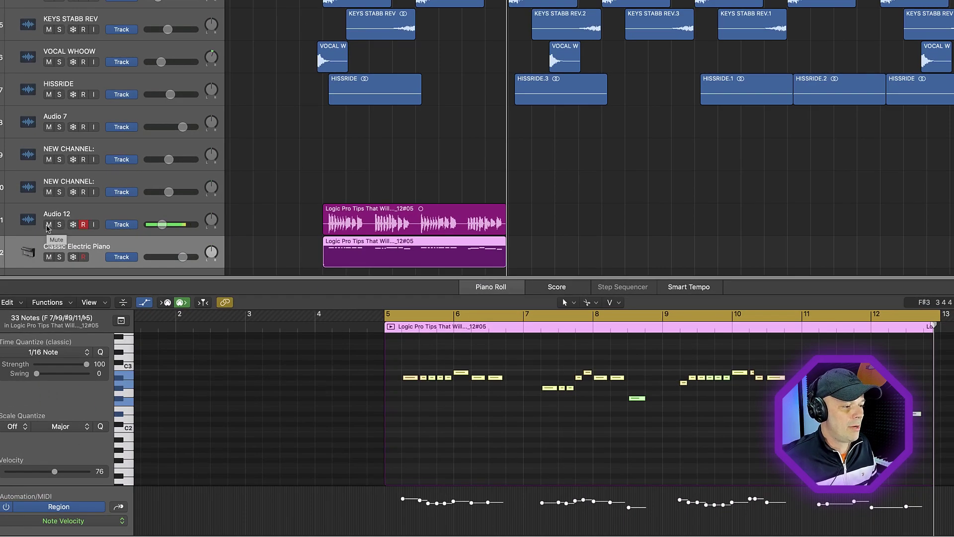
pyautogui.click(49, 224)
pyautogui.press('space')
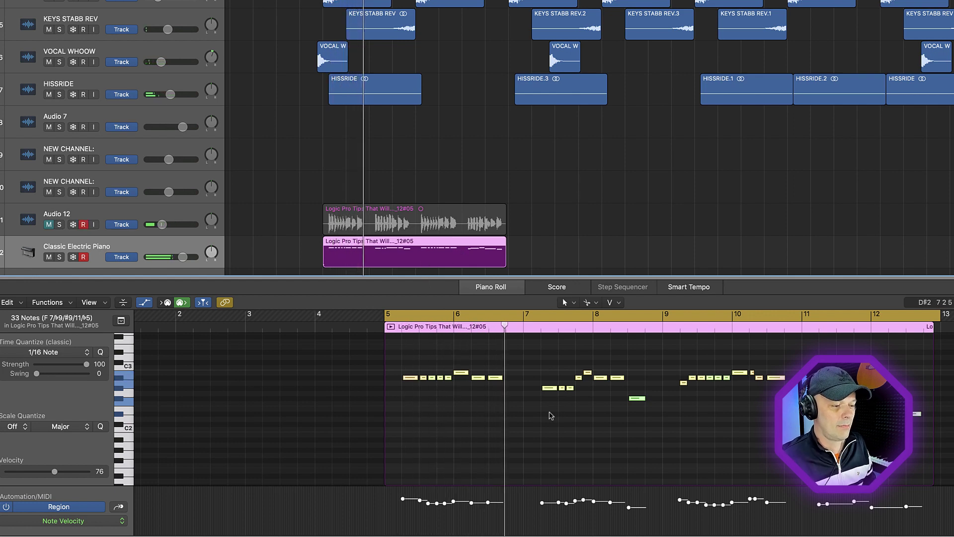
pyautogui.hscroll(5, 565, 389)
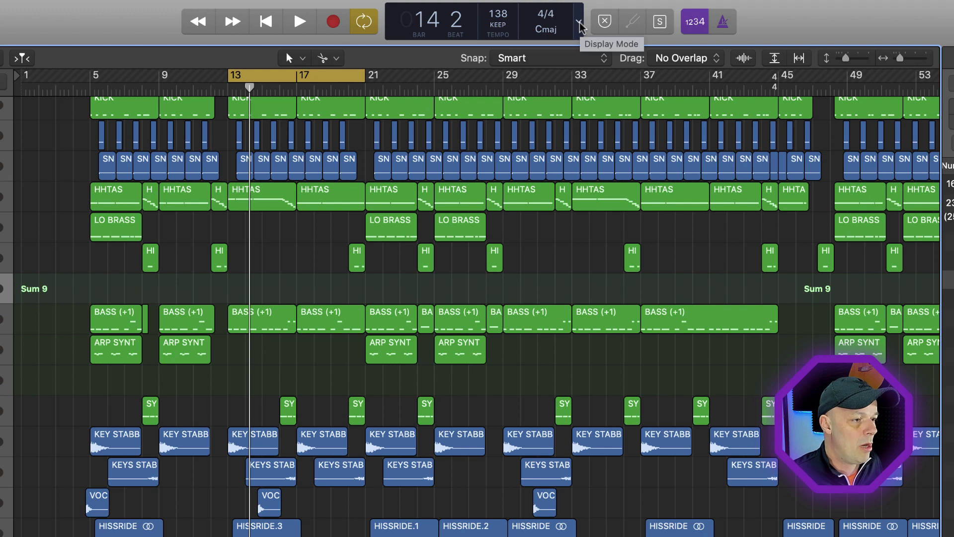
# Switch the transport display to the detailed mode with the CPU meter, then open the Performance Meter and reposition its window
pyautogui.click(579, 22)
pyautogui.click(621, 130)
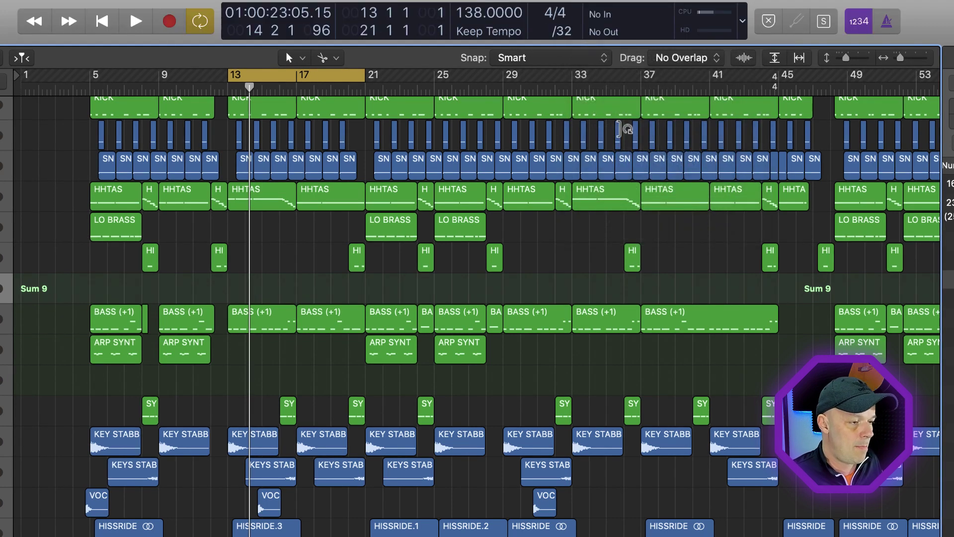
pyautogui.doubleClick(700, 18)
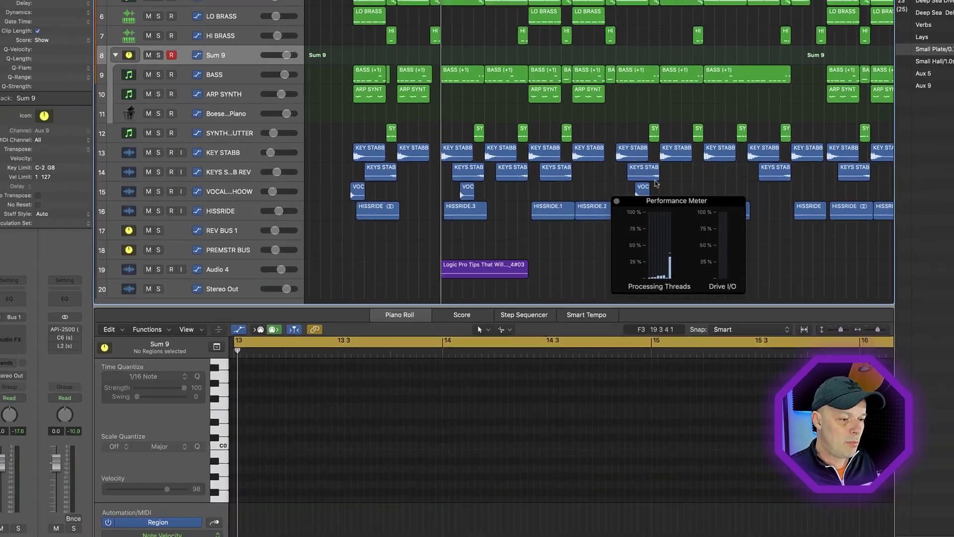
pyautogui.moveTo(689, 203); pyautogui.dragTo(565, 157)
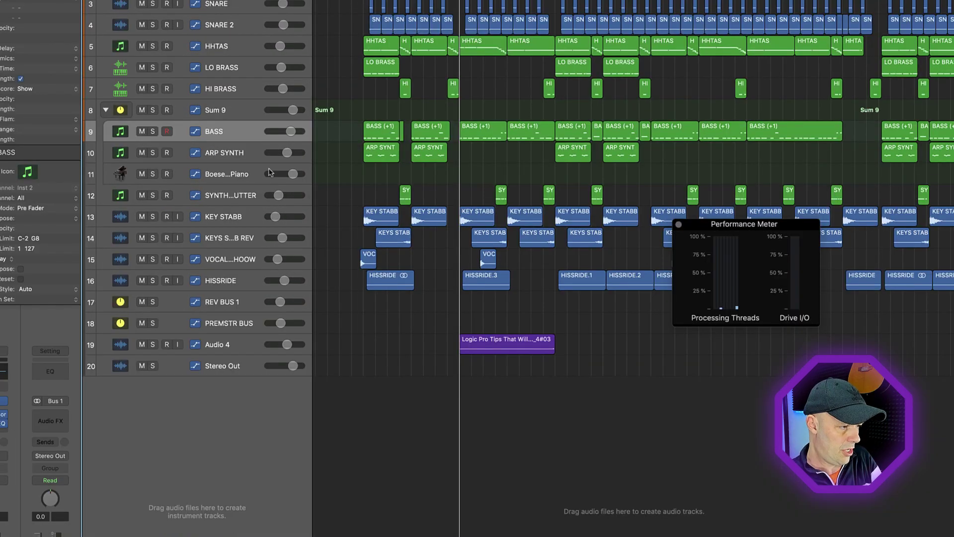
# Add the Freeze component to the track headers
pyautogui.rightClick(234, 132)
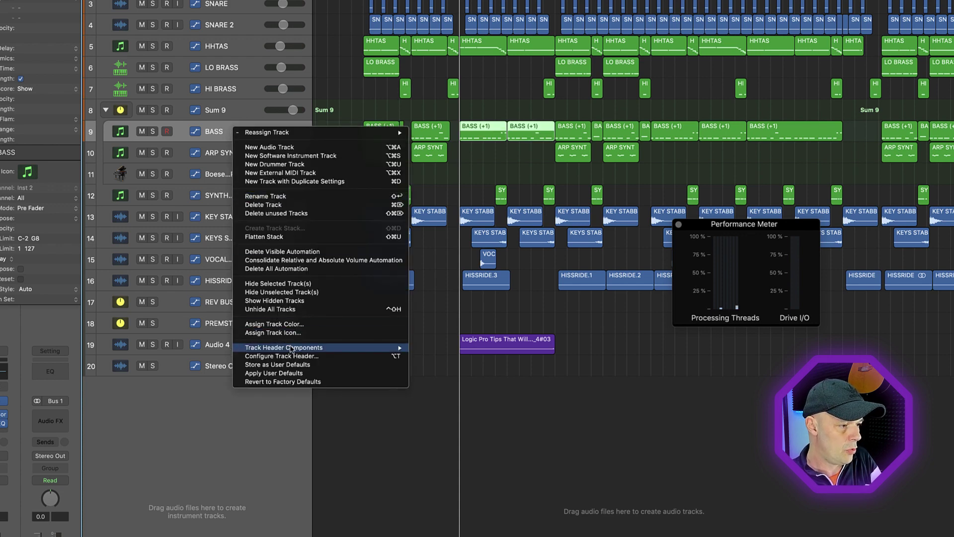
pyautogui.moveTo(293, 350)
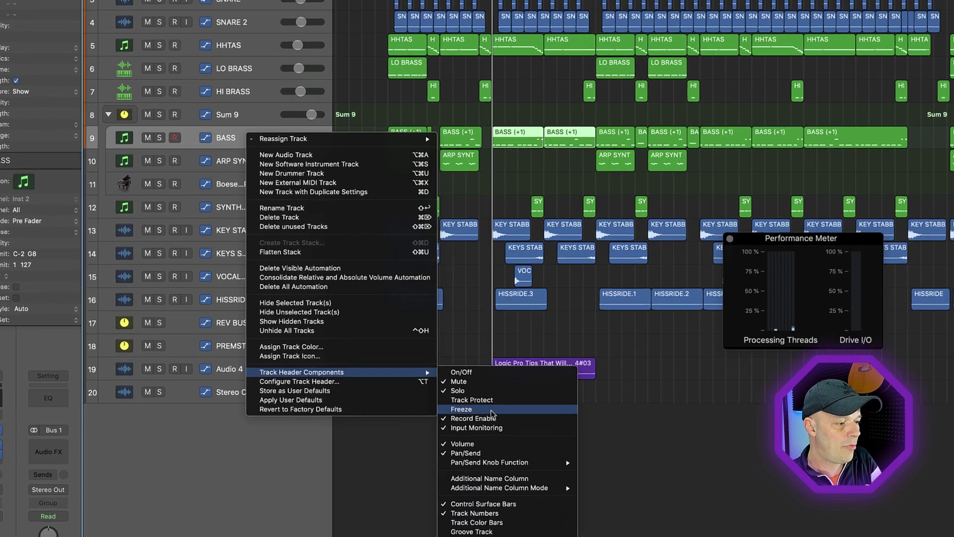
pyautogui.click(431, 382)
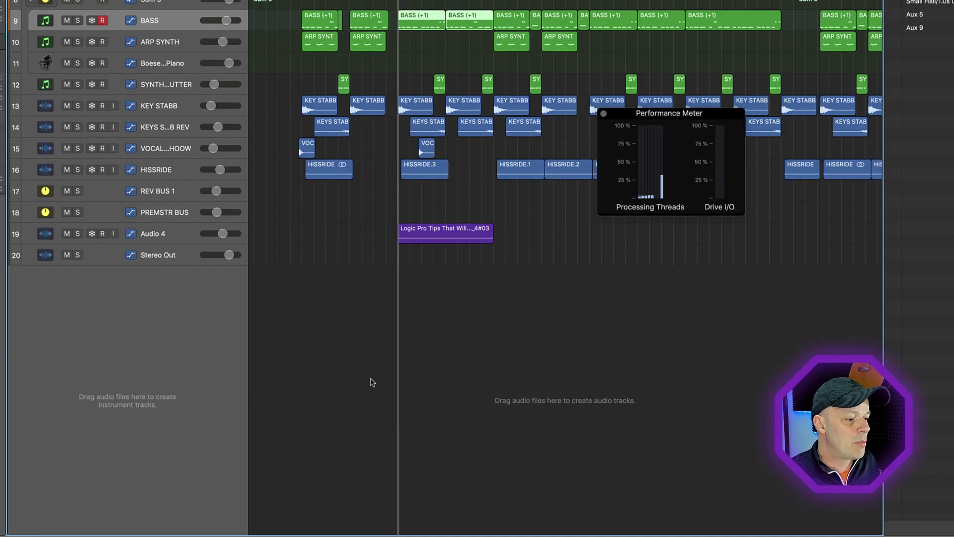
# Examine the plug-ins and sends on the tracks' channel strips in the Mixer, then hide it
pyautogui.press('x')
pyautogui.scroll(1, 395, 372)
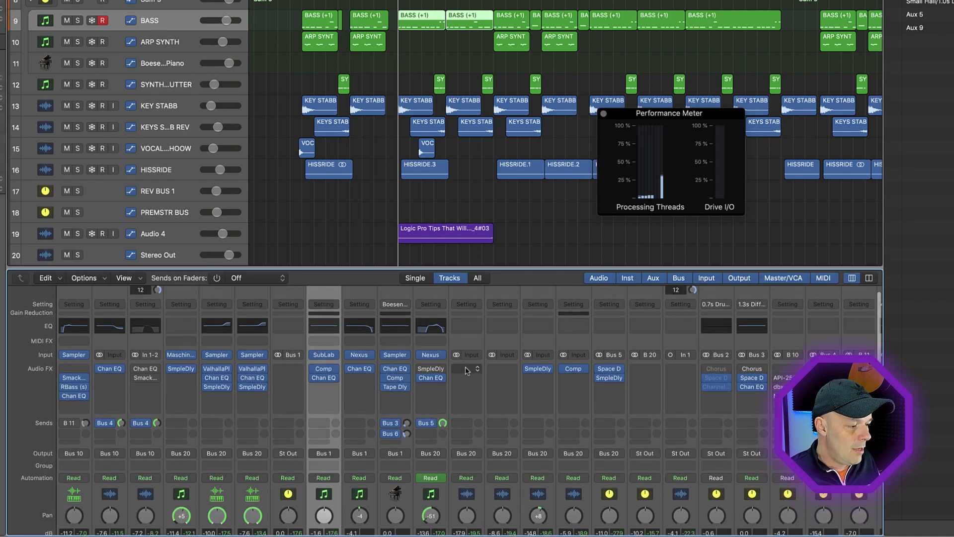
pyautogui.hscroll(4, 388, 388)
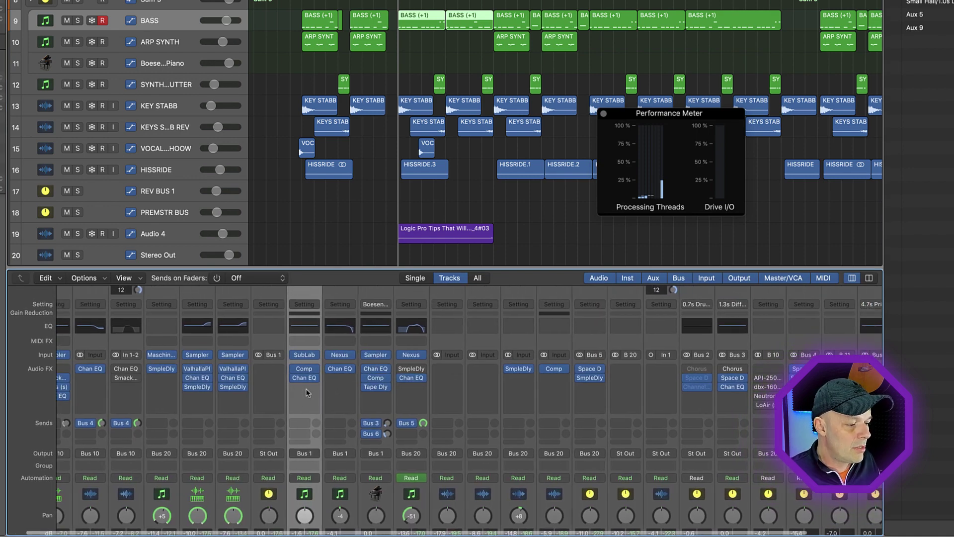
pyautogui.hscroll(-4, 303, 390)
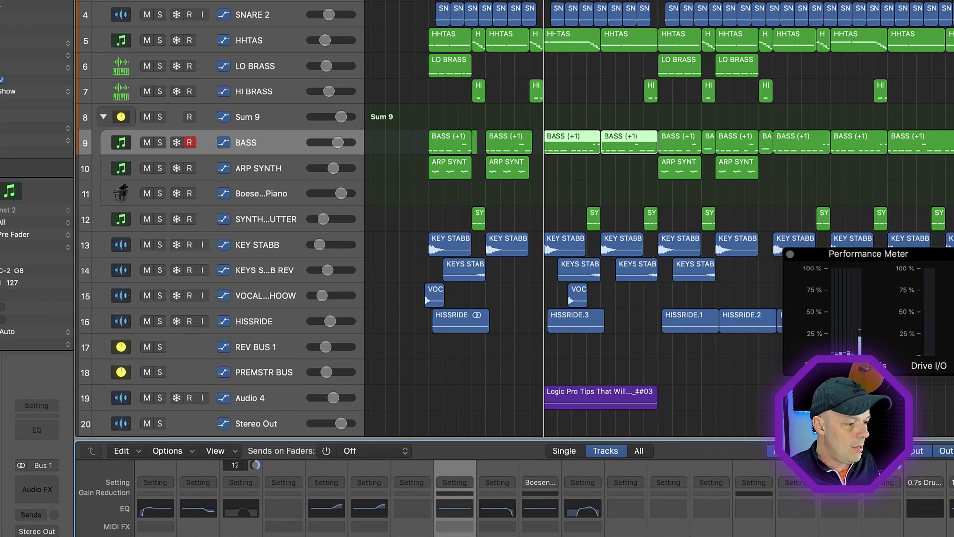
pyautogui.press('x')
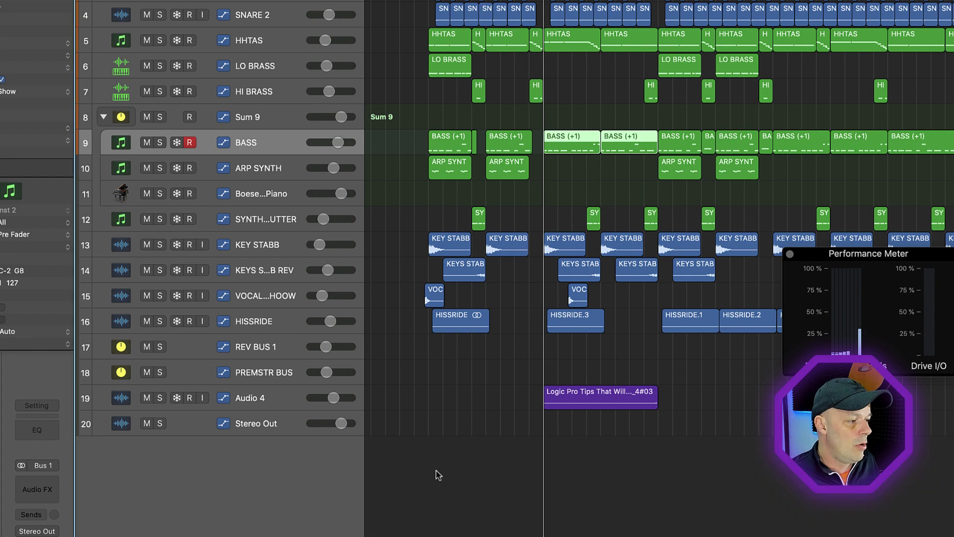
# Add the KEY STABB, KEYS STABB REV and VOCAL WHOOW tracks to the BASS selection and turn on Freeze for them
pyautogui.keyDown('super'); pyautogui.click(258, 247); pyautogui.keyUp('super')
pyautogui.keyDown('super'); pyautogui.click(265, 272); pyautogui.keyUp('super')
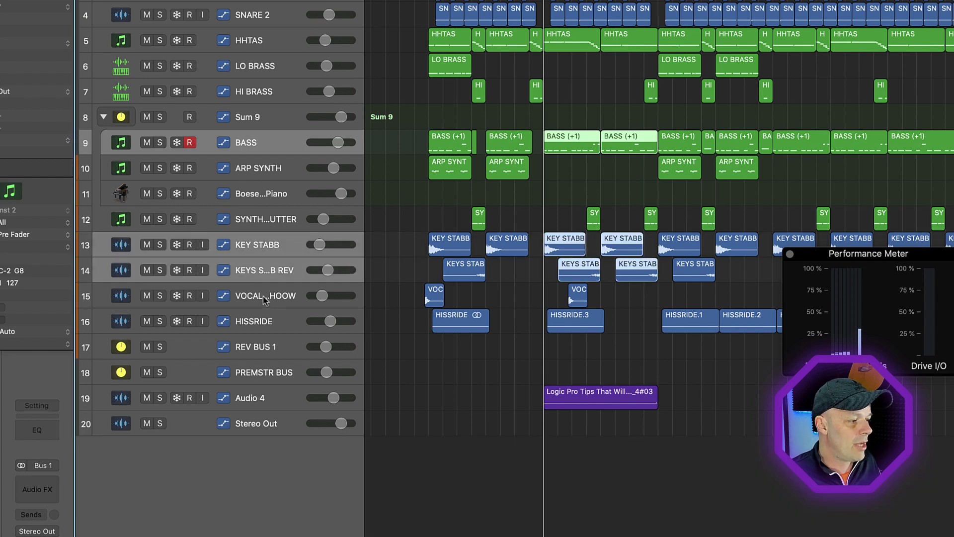
pyautogui.keyDown('super'); pyautogui.click(265, 298); pyautogui.keyUp('super')
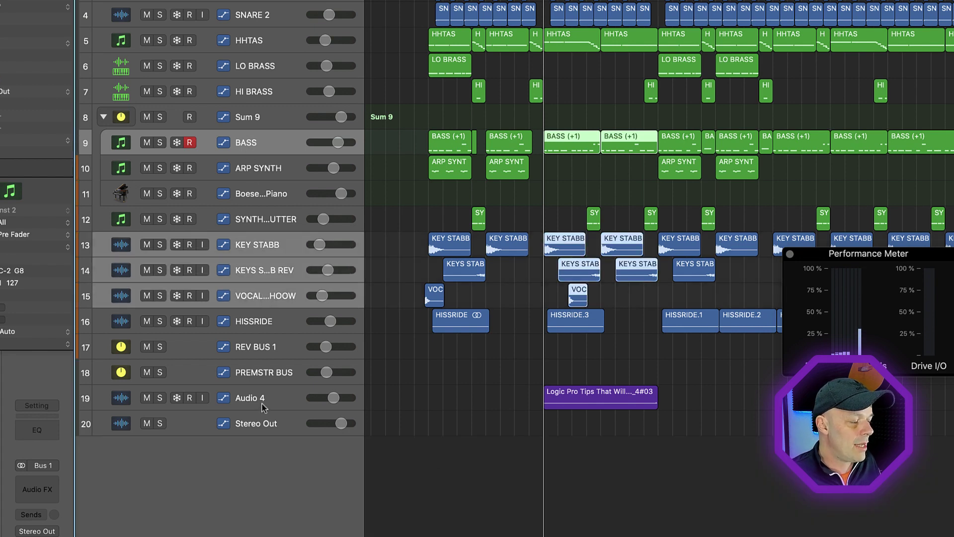
pyautogui.click(177, 245)
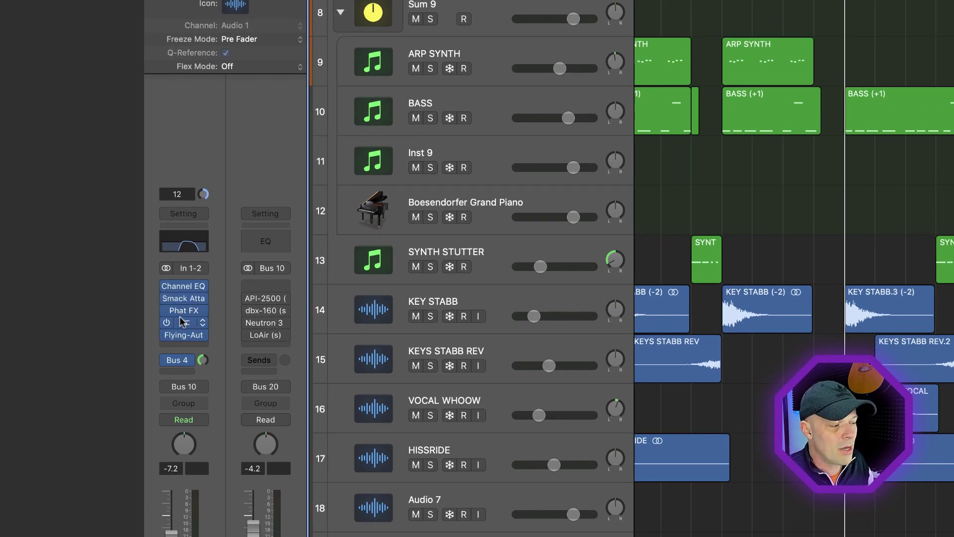
# Look at the plug-in chain and the channel strip setting options of the SNARE 2 track
pyautogui.moveTo(188, 312)
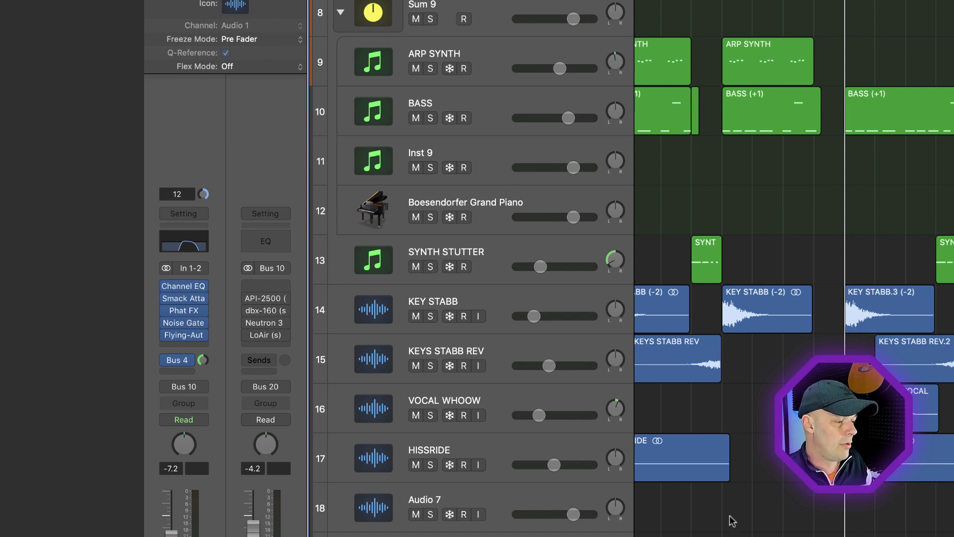
pyautogui.click(198, 217)
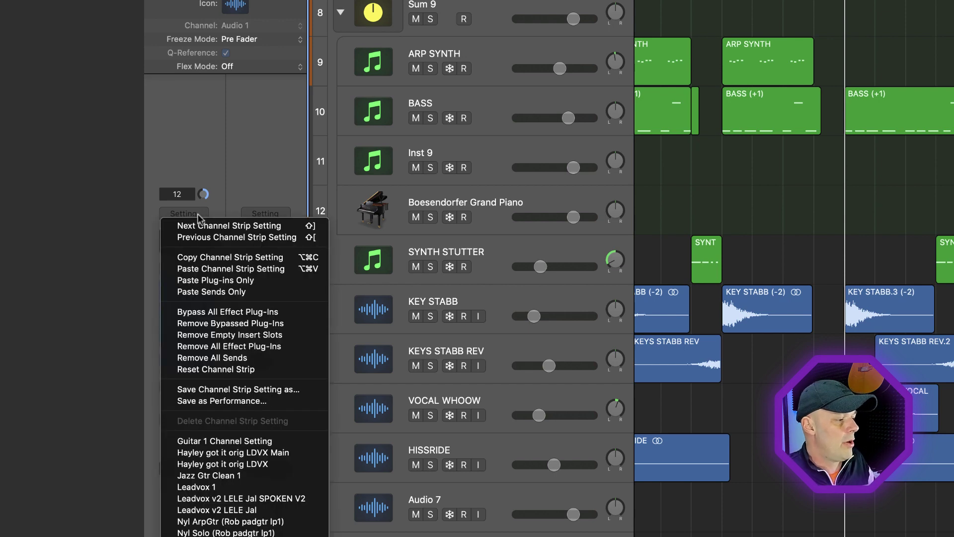
pyautogui.click(774, 520)
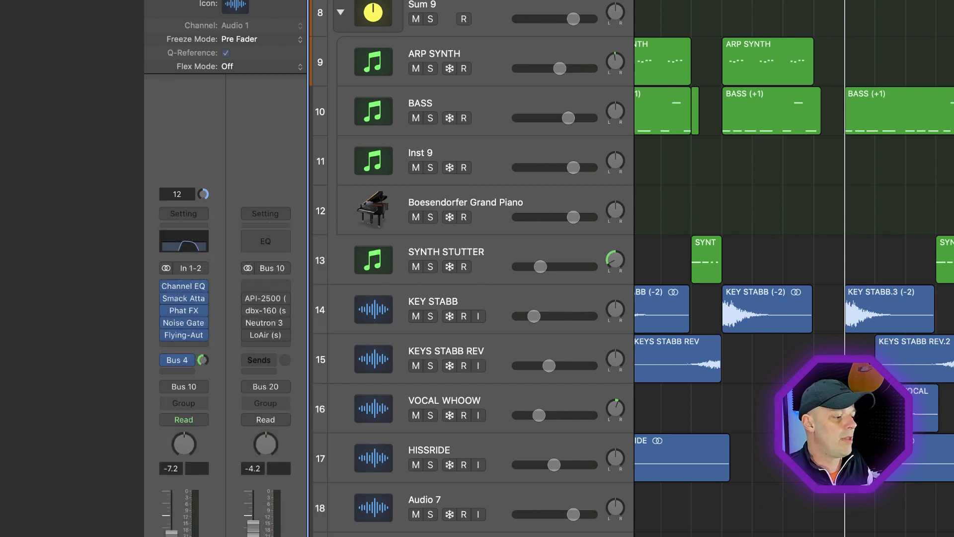
# Copy the channel strip setting from the SNARE 2 track to the NEW CHANNEL: track
pyautogui.click(447, 535)
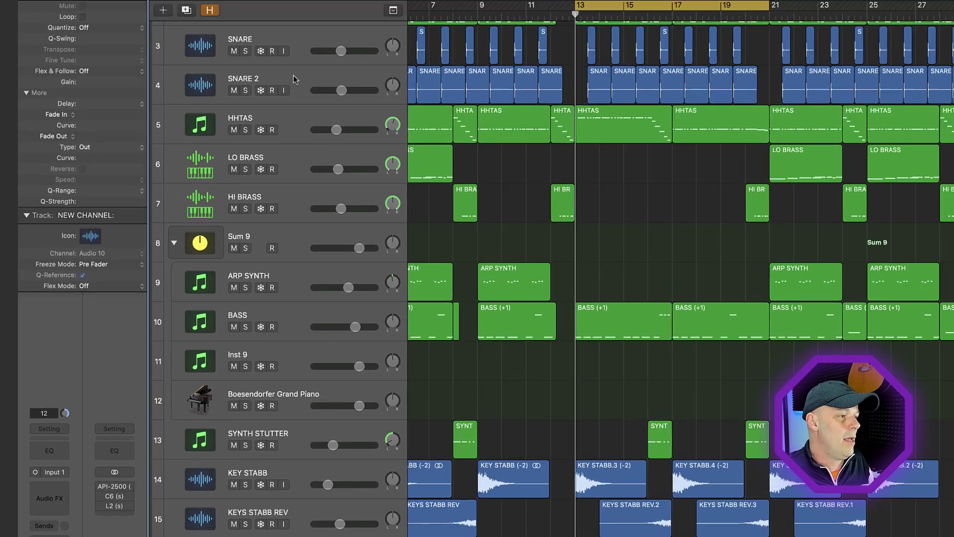
pyautogui.click(263, 118)
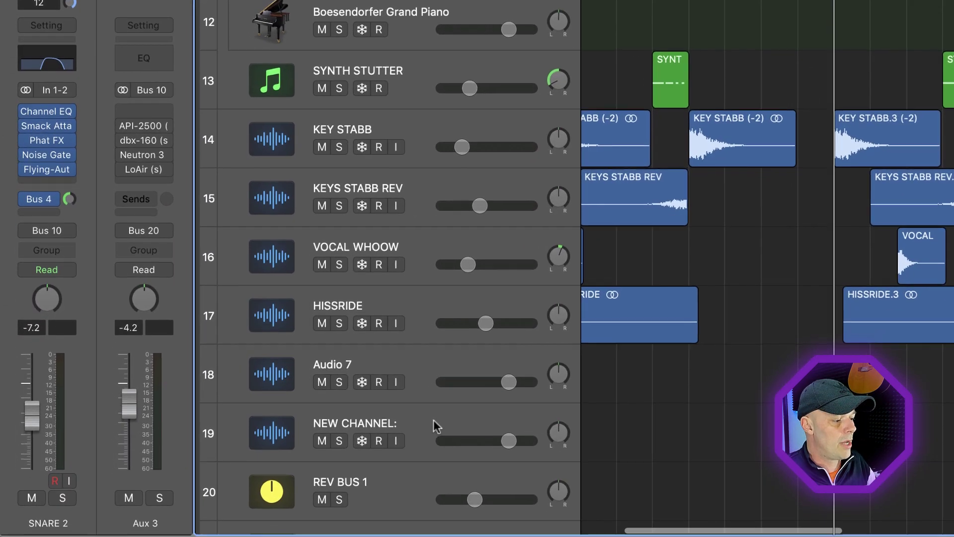
pyautogui.click(434, 425)
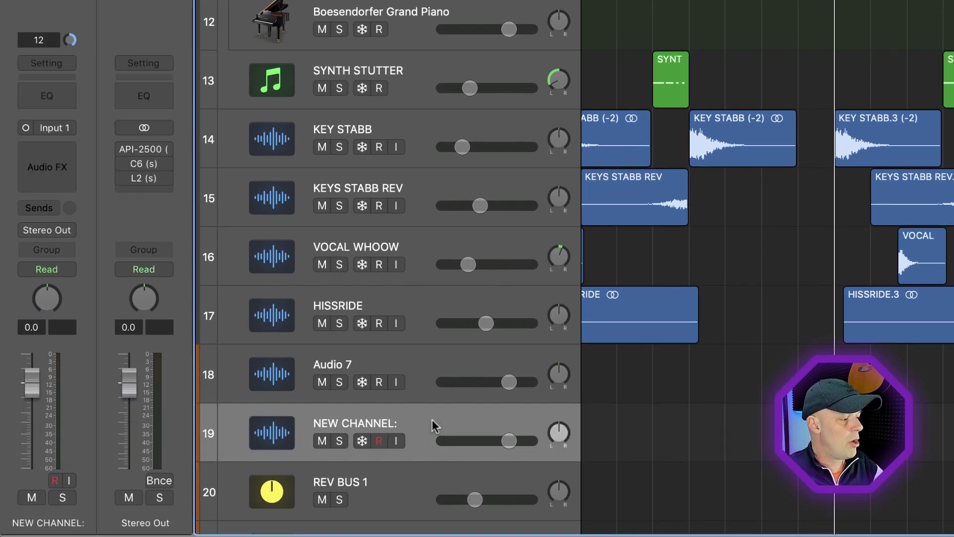